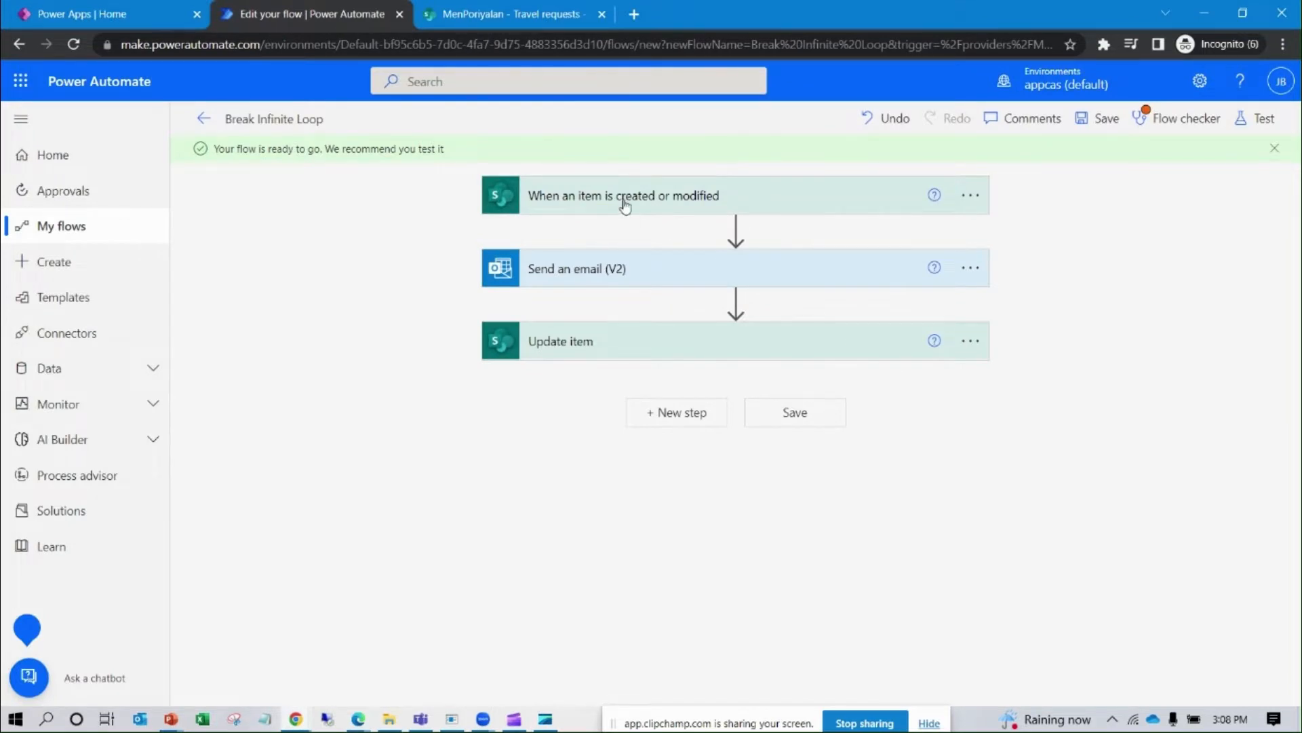
# Review the settings of the Send an email (V2) and Update item actions in the Break Infinite Loop flow
pyautogui.click(605, 281)
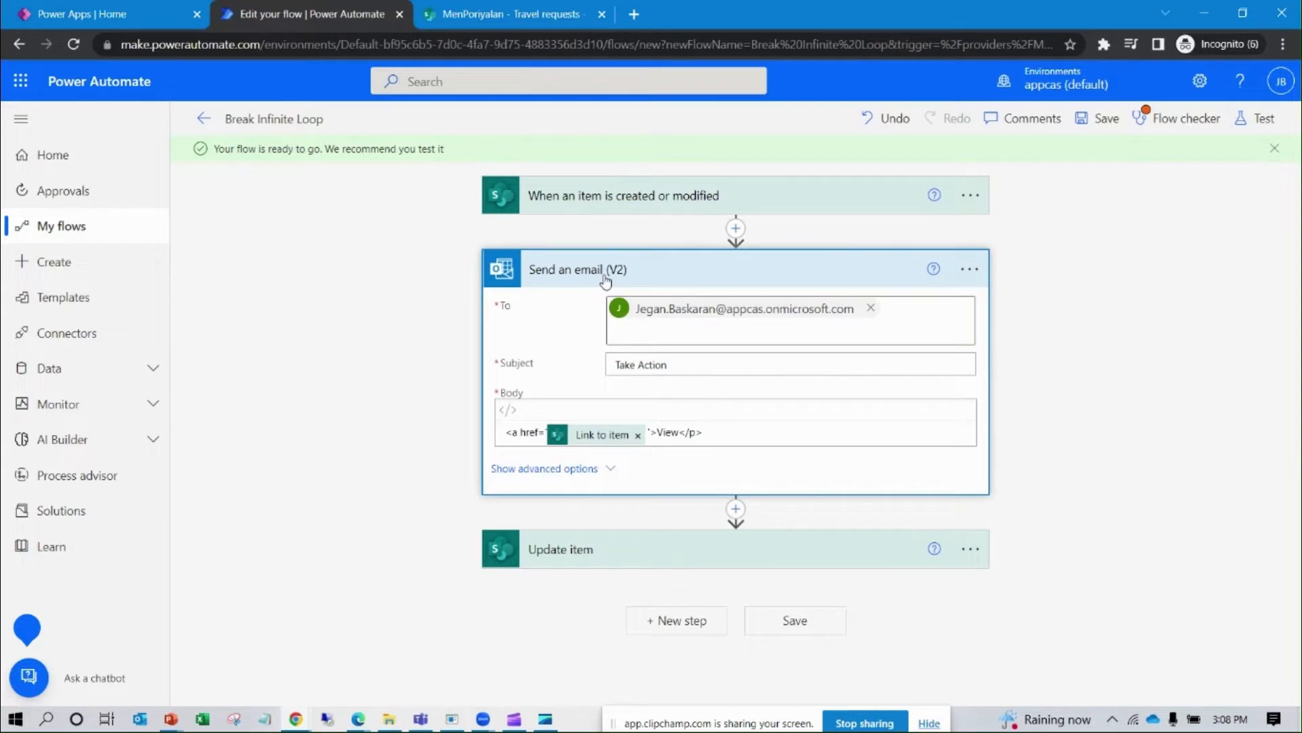
pyautogui.click(606, 280)
pyautogui.click(614, 348)
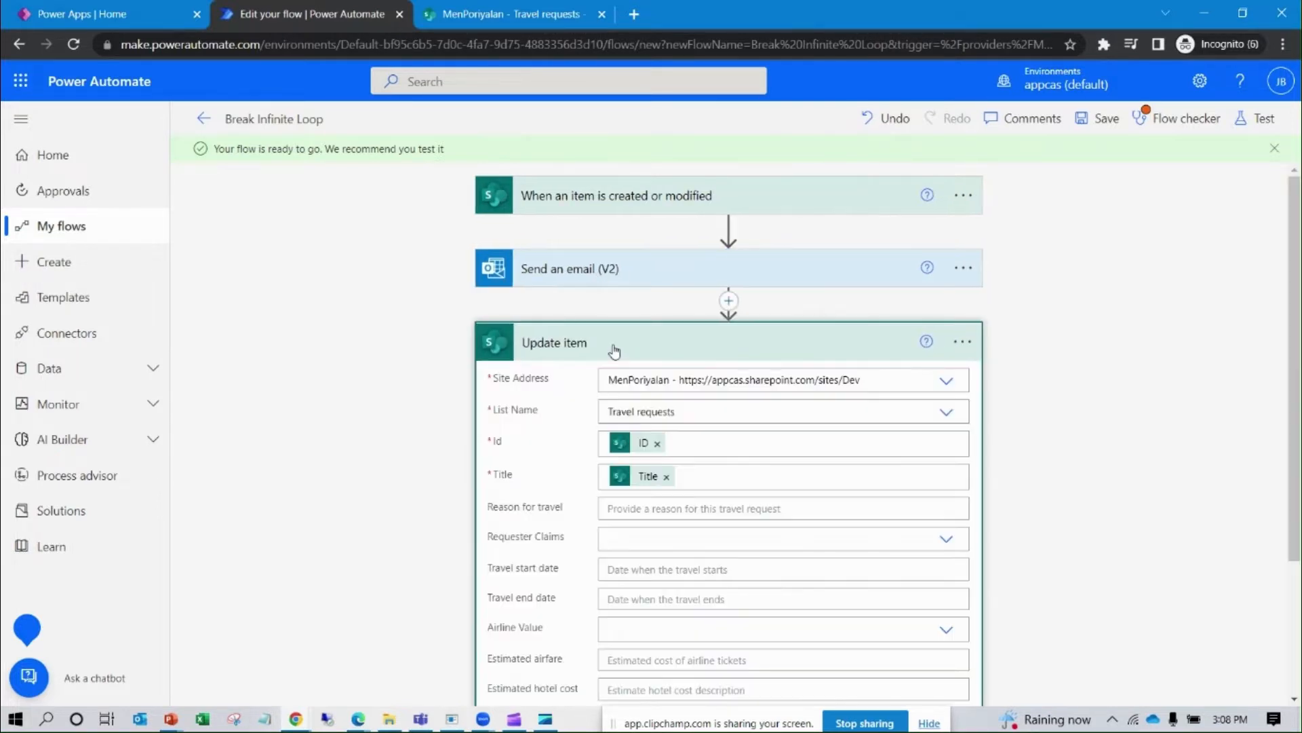
pyautogui.scroll(-2, 656, 449)
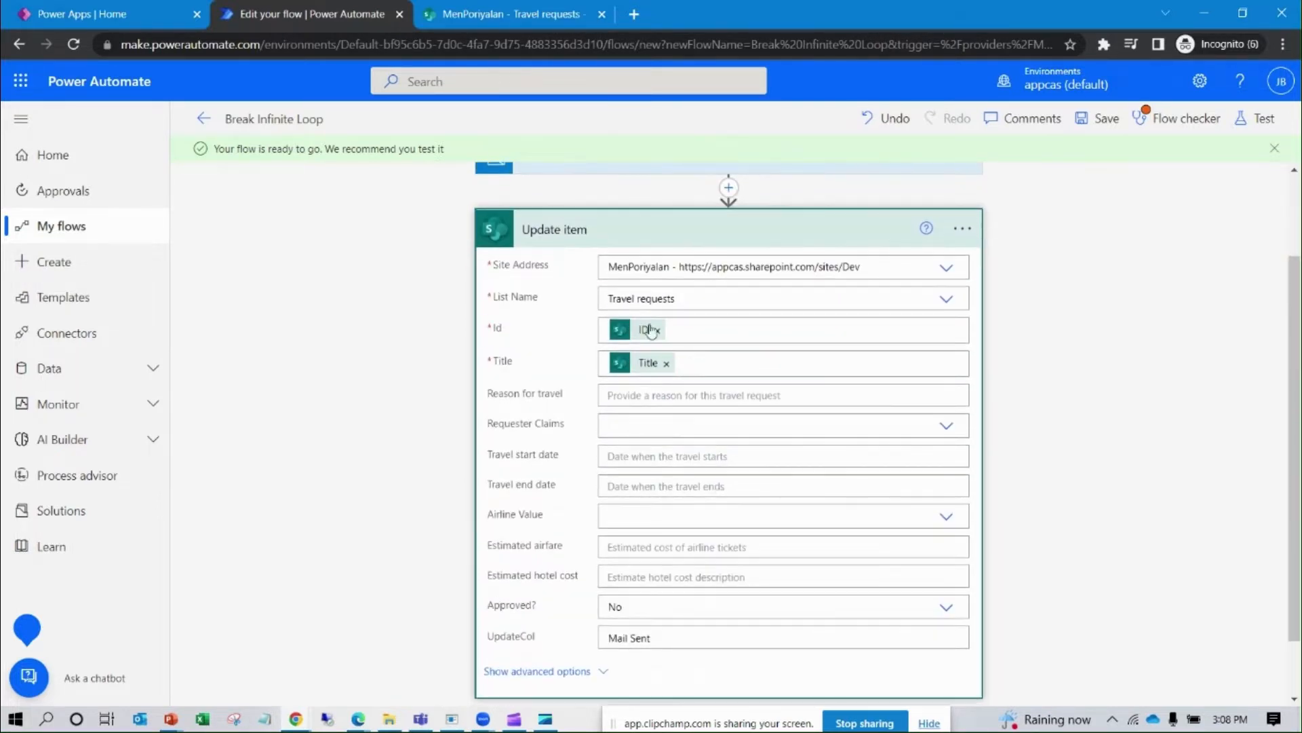
pyautogui.click(622, 230)
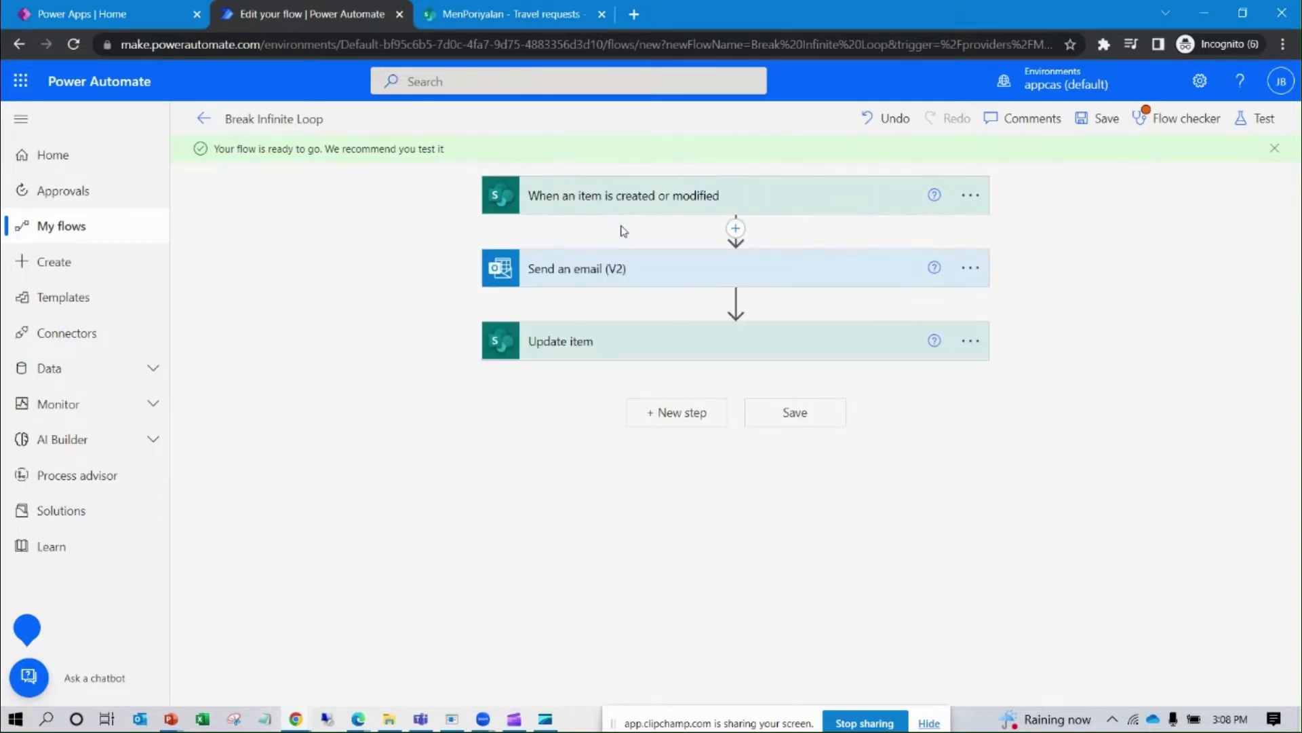
# Read the Flow checker's errors and warnings for the flow
pyautogui.click(1164, 122)
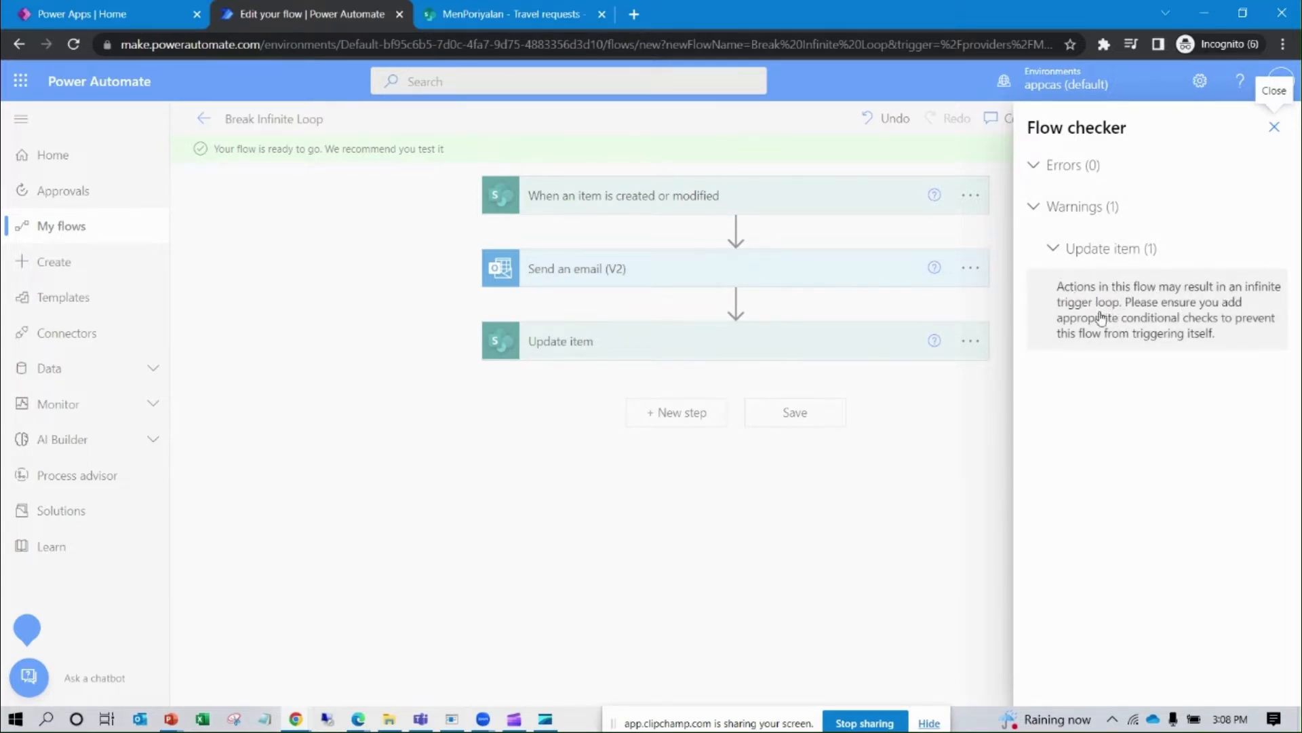
pyautogui.click(1274, 127)
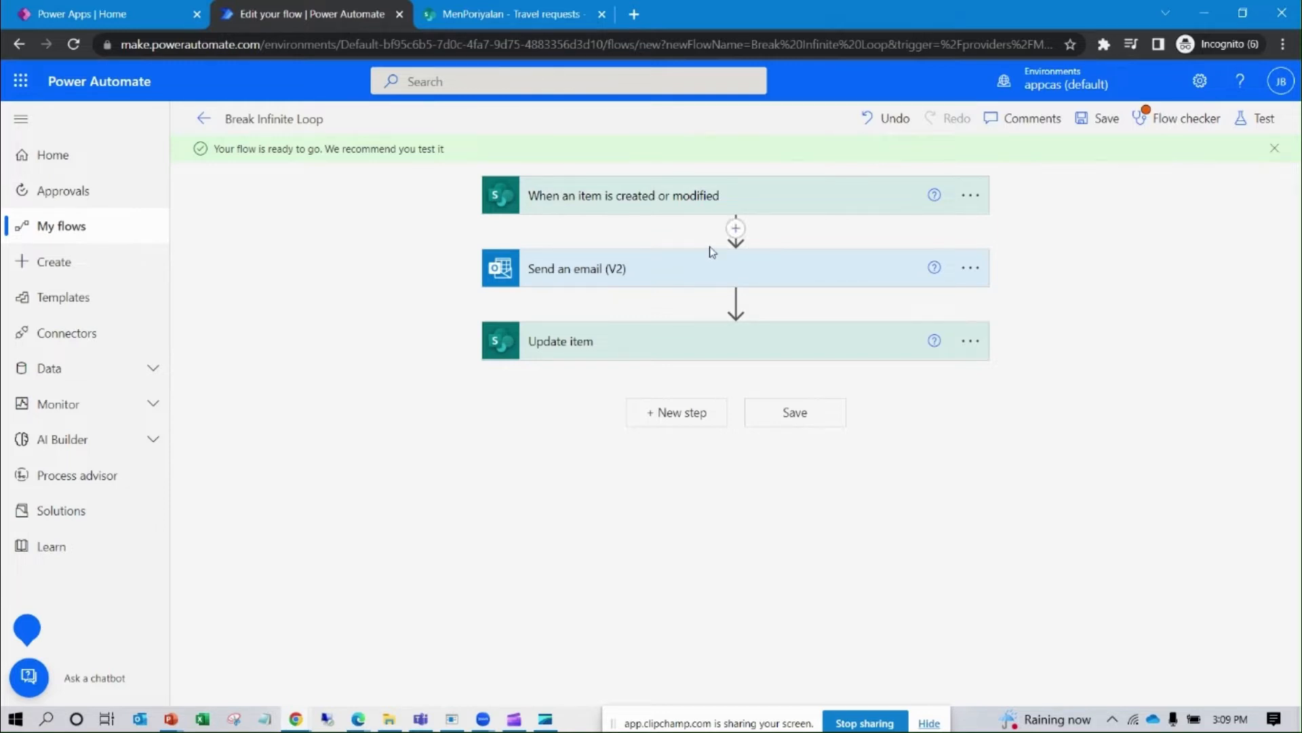
pyautogui.click(1161, 121)
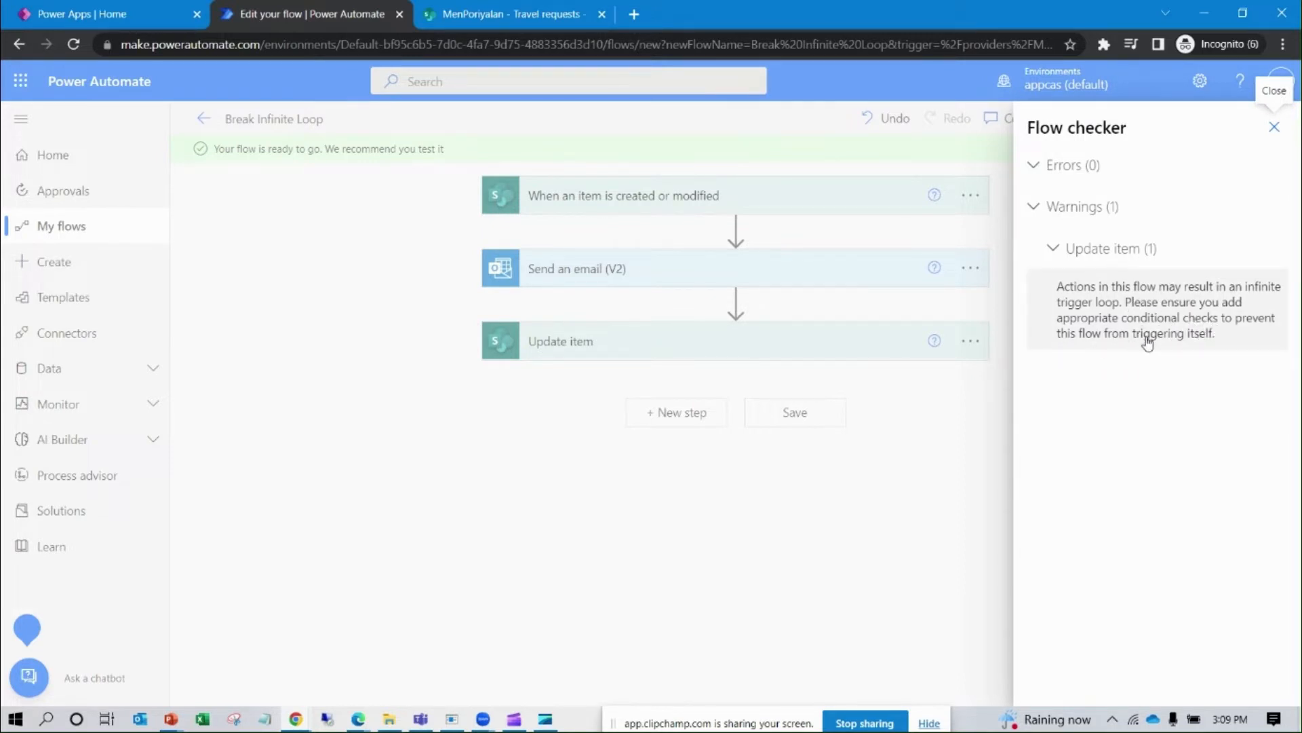
pyautogui.click(1275, 127)
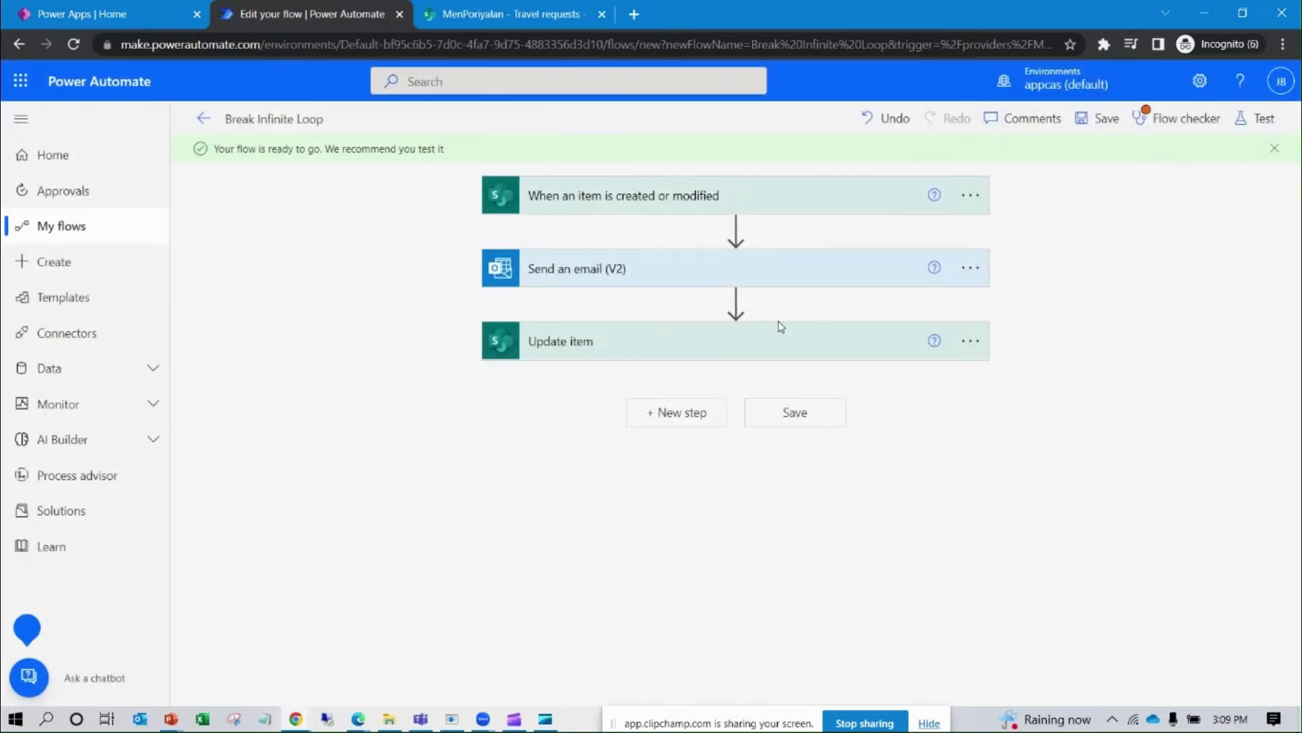
# Examine the UpdateCol column of the Travel requests list in SharePoint and compare it with the flow
pyautogui.moveTo(739, 310)
pyautogui.click(493, 19)
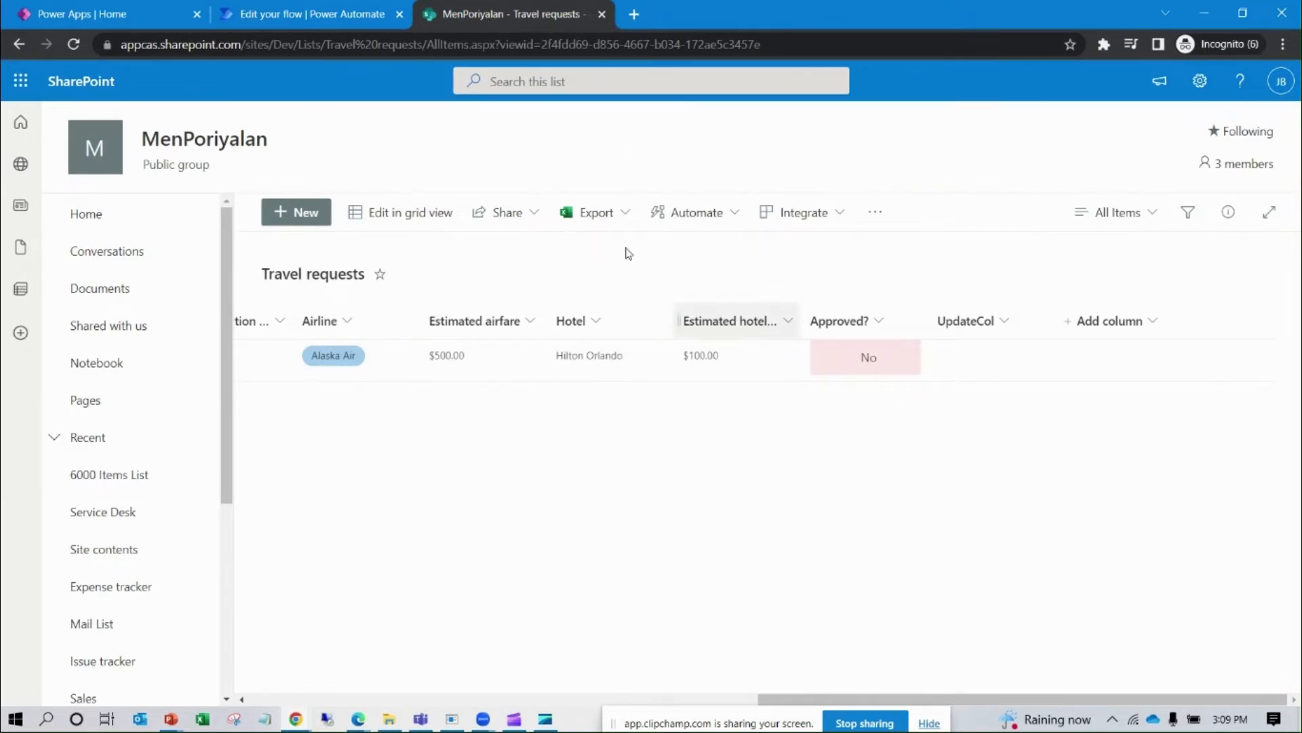
pyautogui.click(306, 16)
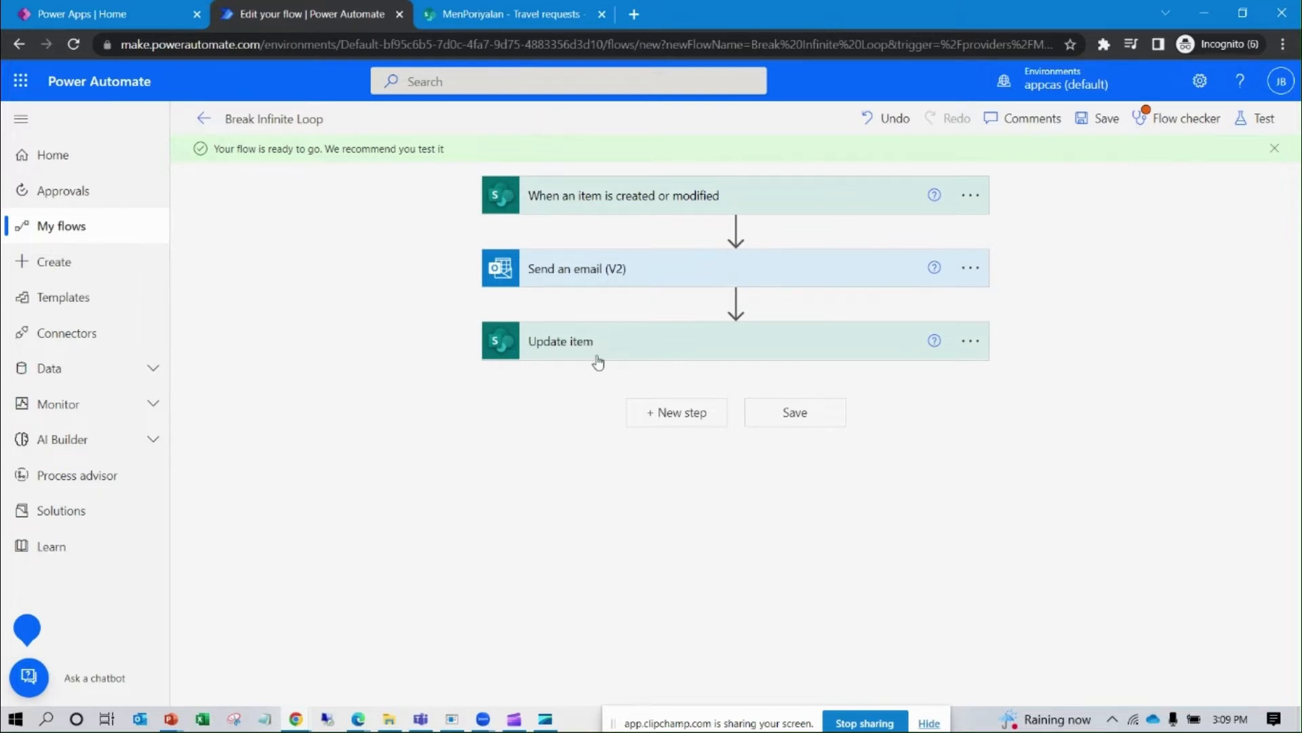
pyautogui.click(489, 23)
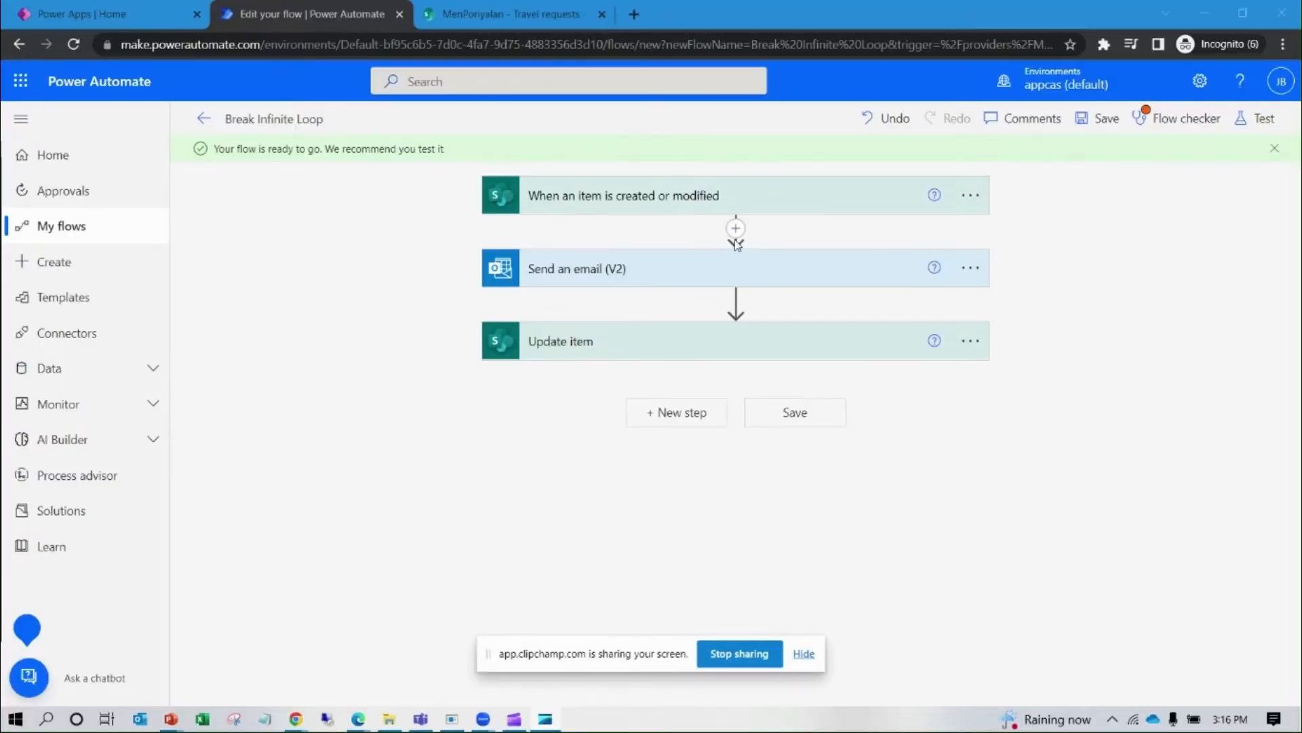
# Add a Condition action between the item trigger and the Send an email (V2) action
pyautogui.moveTo(736, 230)
pyautogui.click(738, 232)
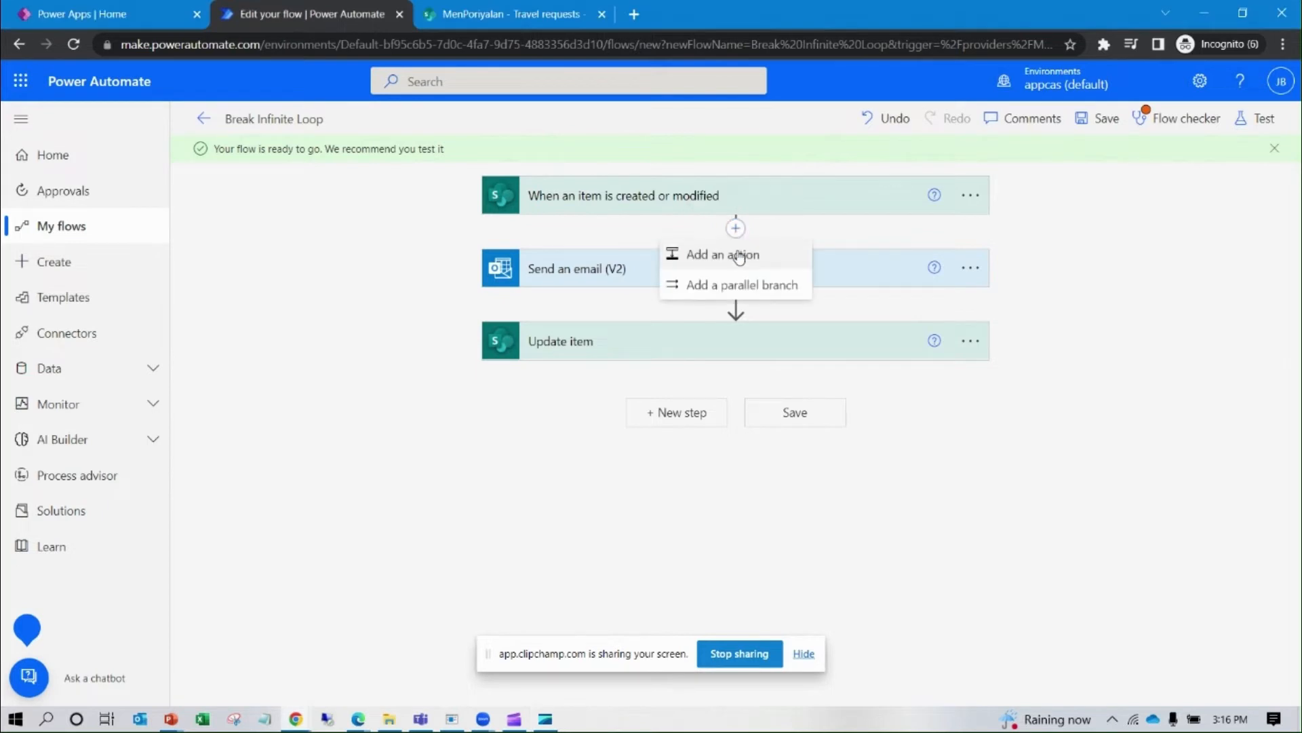
pyautogui.click(738, 259)
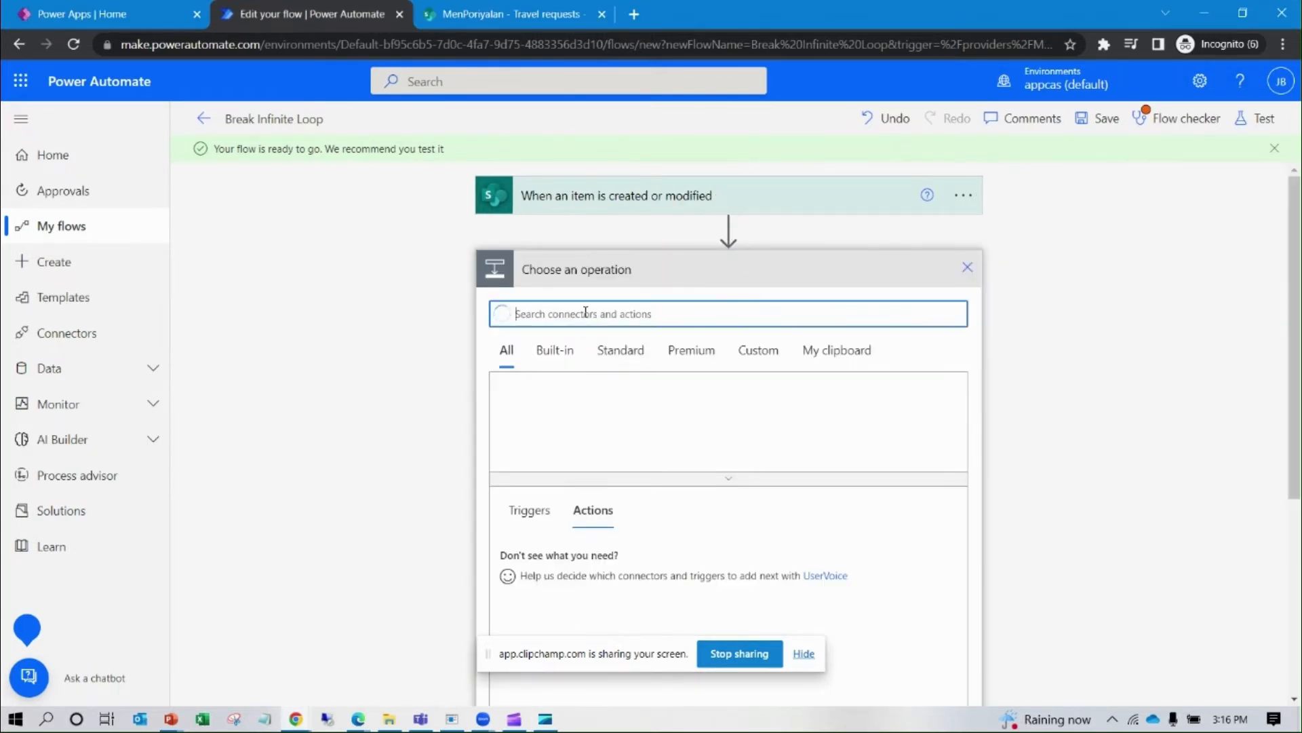
pyautogui.write('conditio')
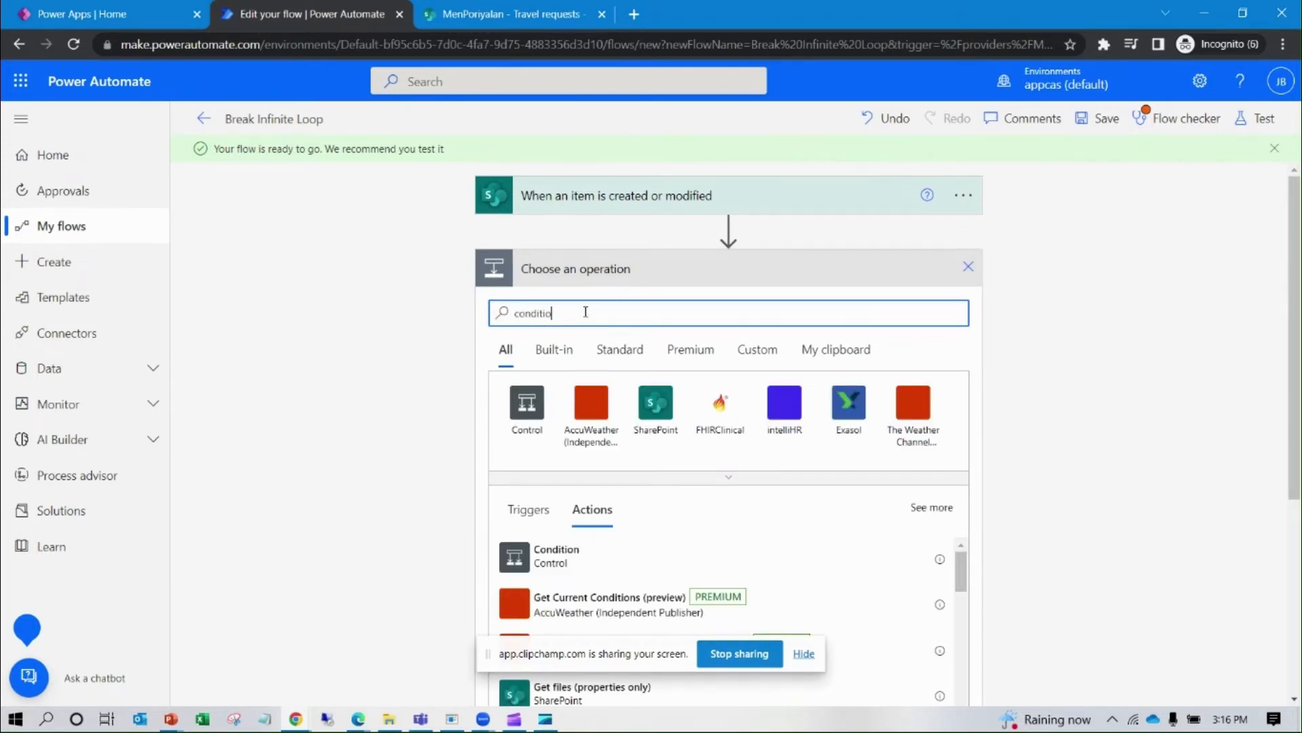
pyautogui.click(572, 560)
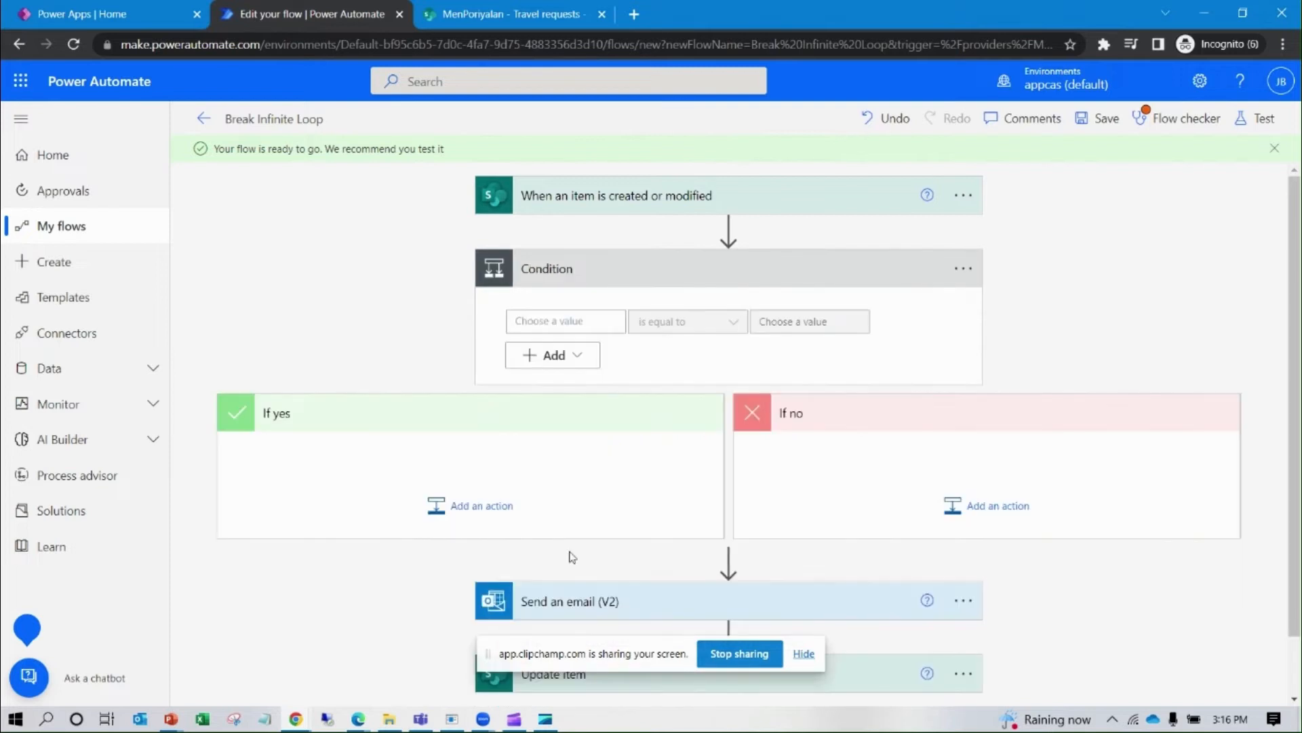
# Use the trigger's UpdateCol dynamic content as the first value of the condition
pyautogui.click(568, 317)
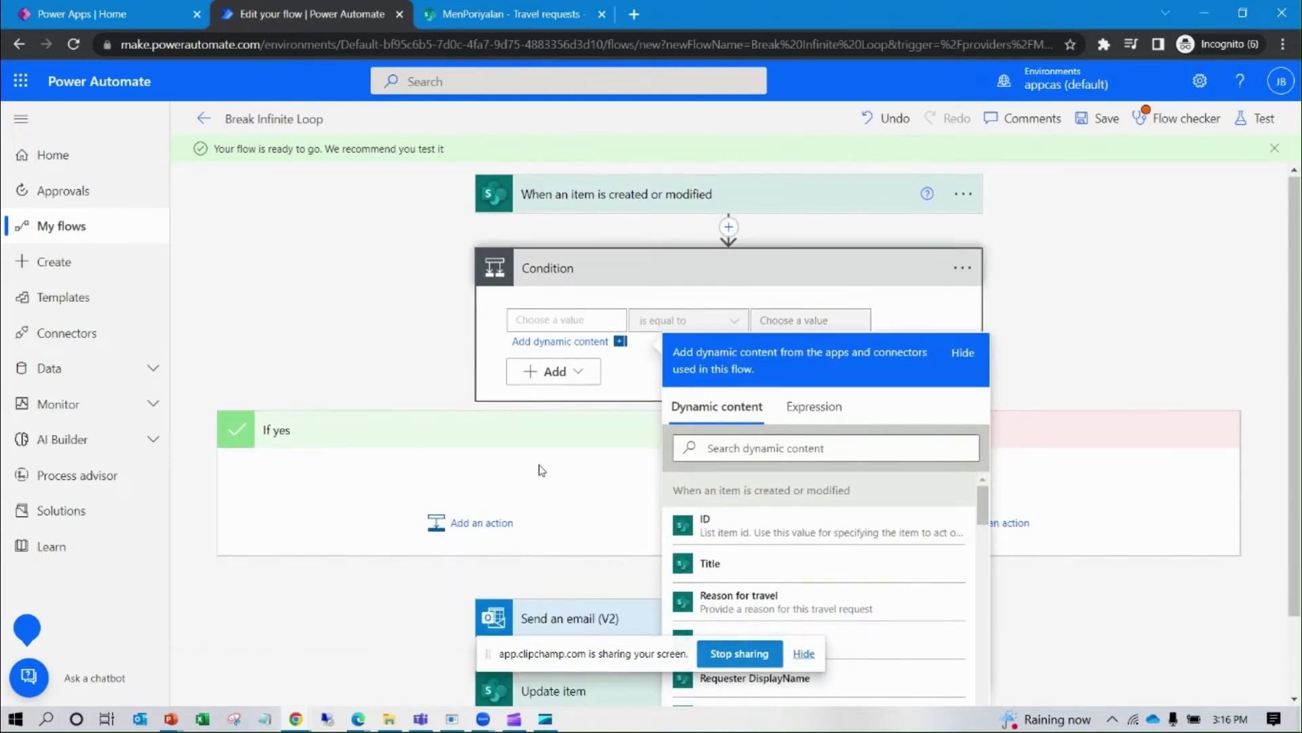
pyautogui.scroll(-1, 542, 470)
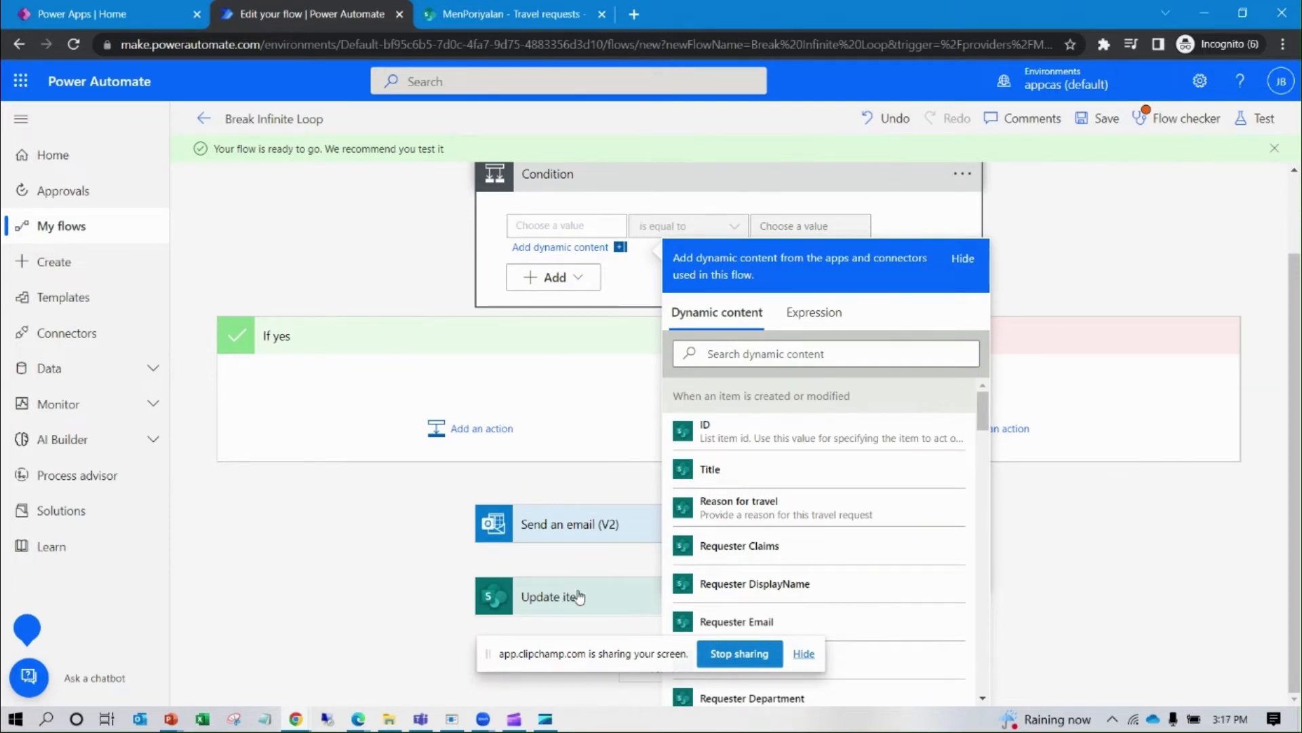
pyautogui.moveTo(637, 655); pyautogui.dragTo(673, 731)
pyautogui.click(731, 353)
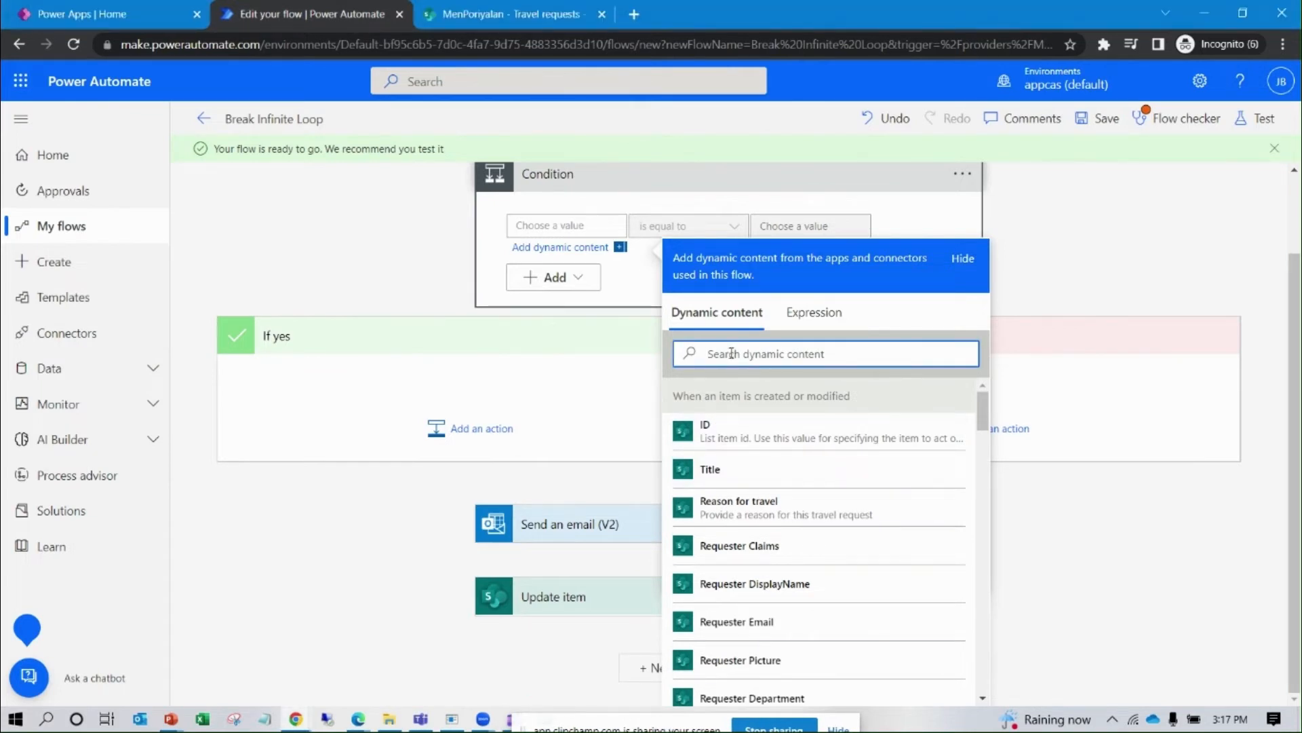
pyautogui.write('up')
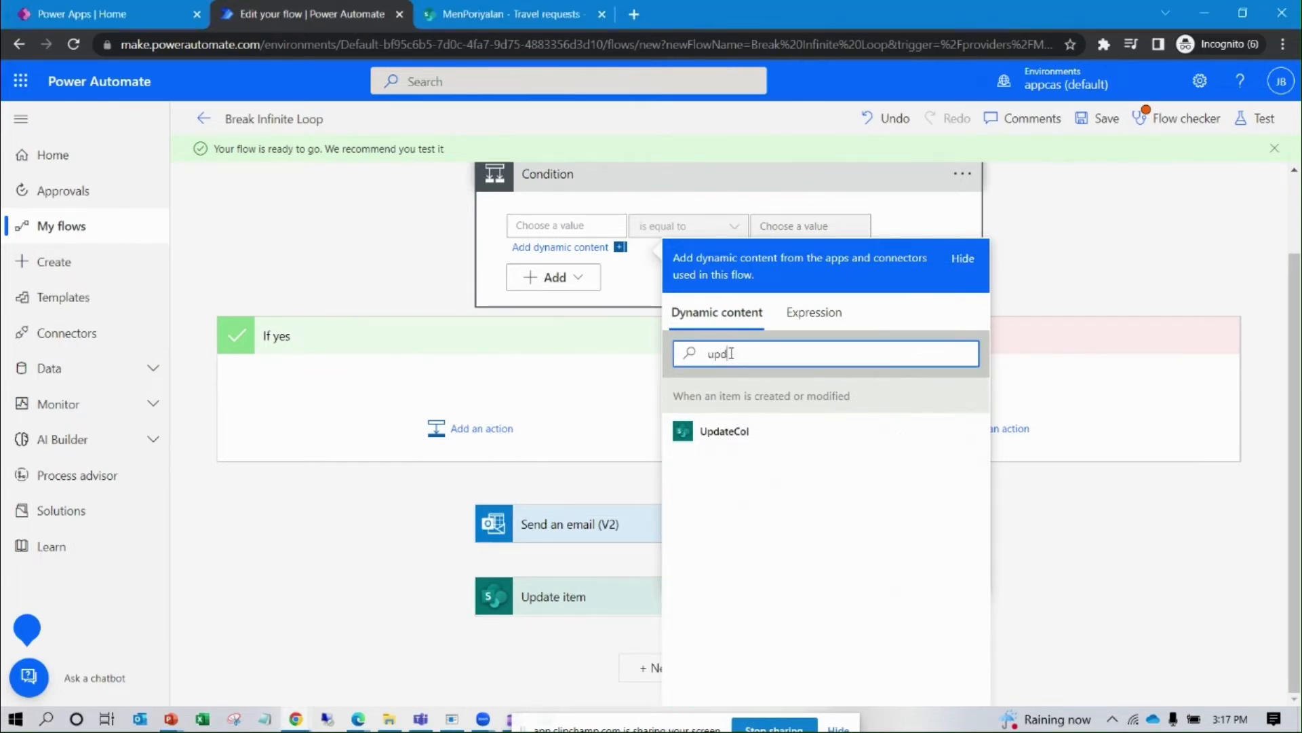
pyautogui.write('d')
pyautogui.click(790, 431)
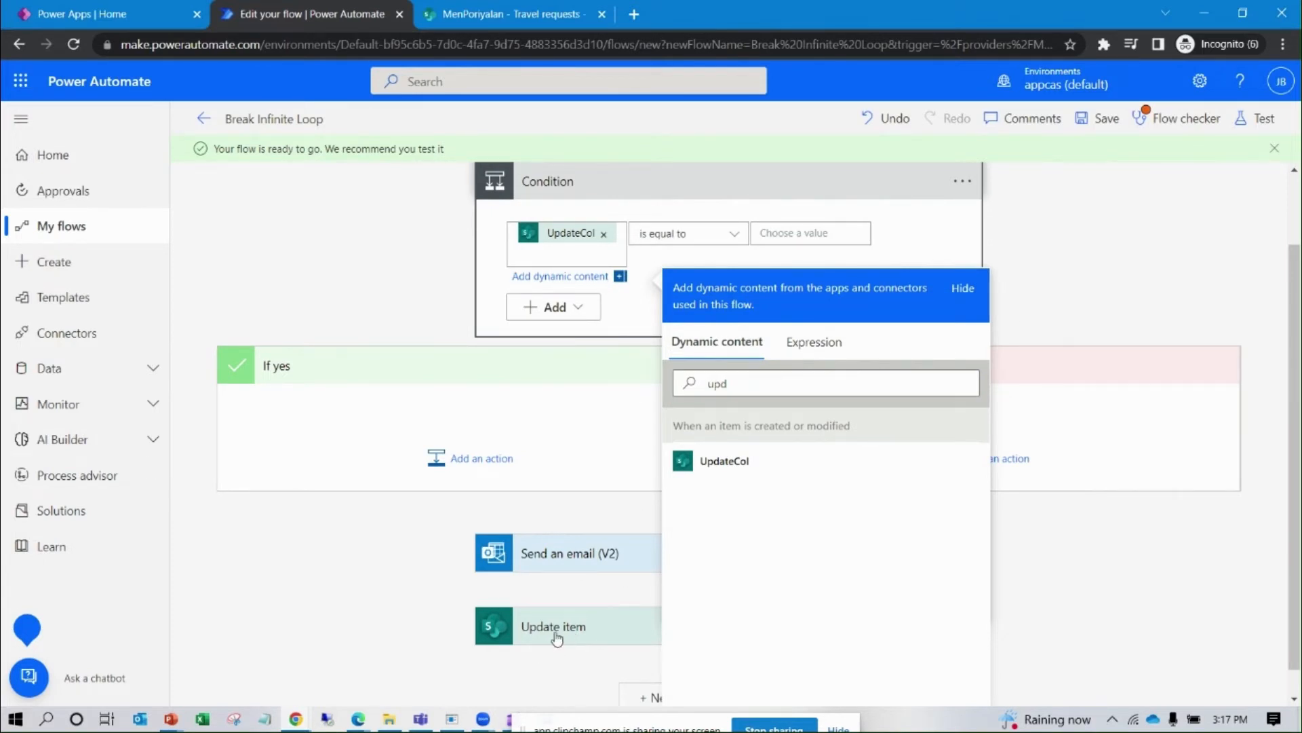
# Set the condition's operator to "does not contain" and its comparison value to "Mail"
pyautogui.click(687, 239)
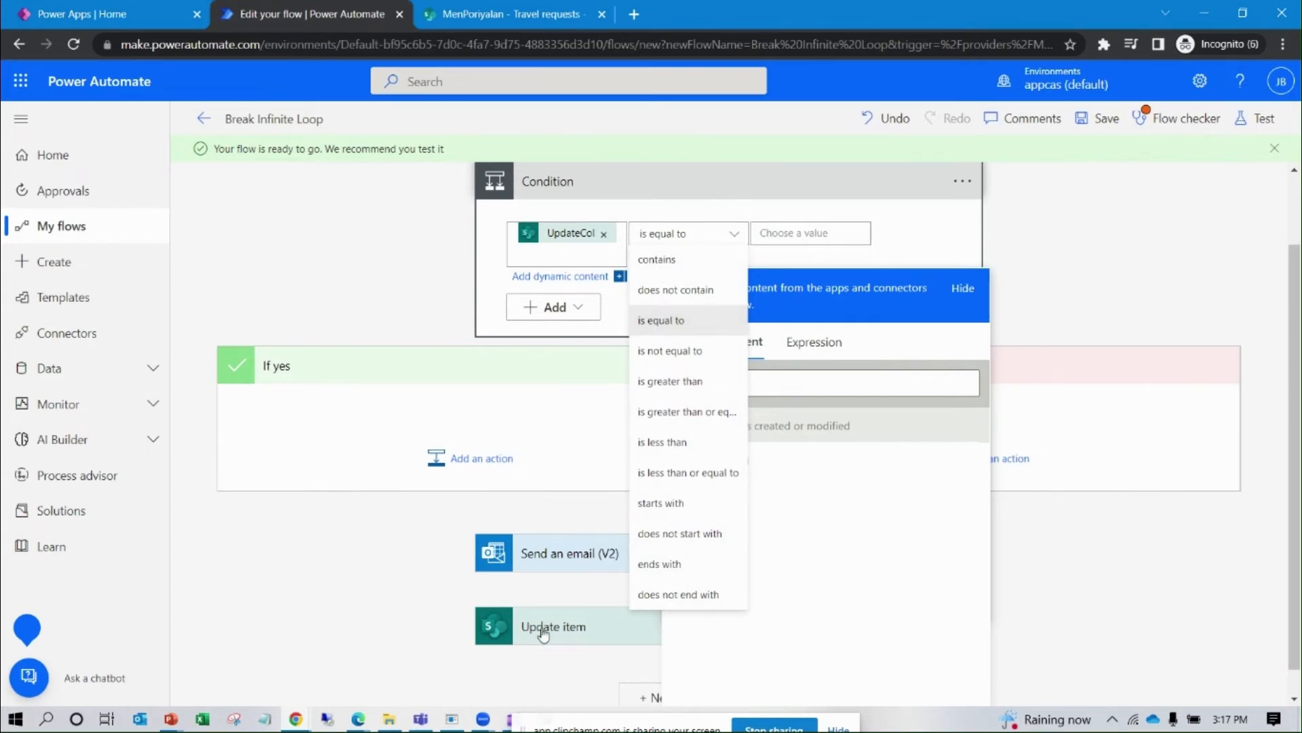
pyautogui.click(667, 290)
pyautogui.click(794, 234)
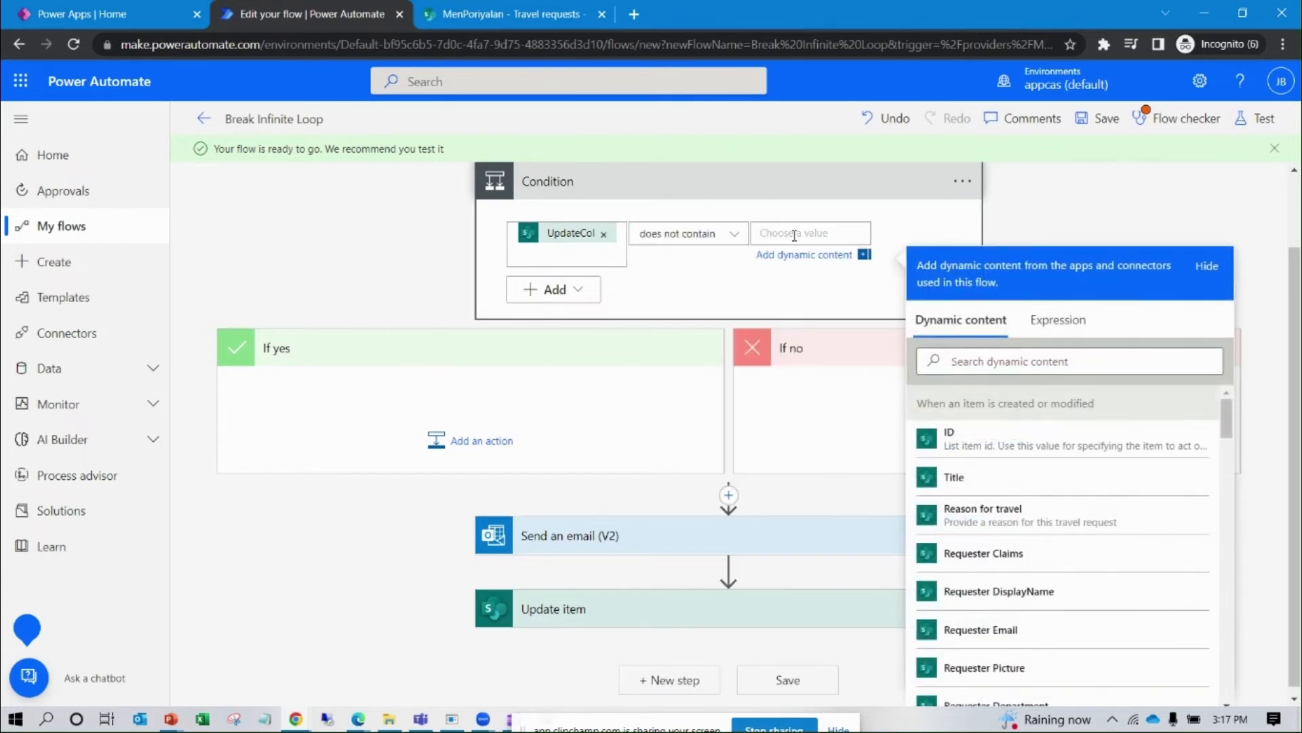
pyautogui.write('Mail')
pyautogui.click(791, 192)
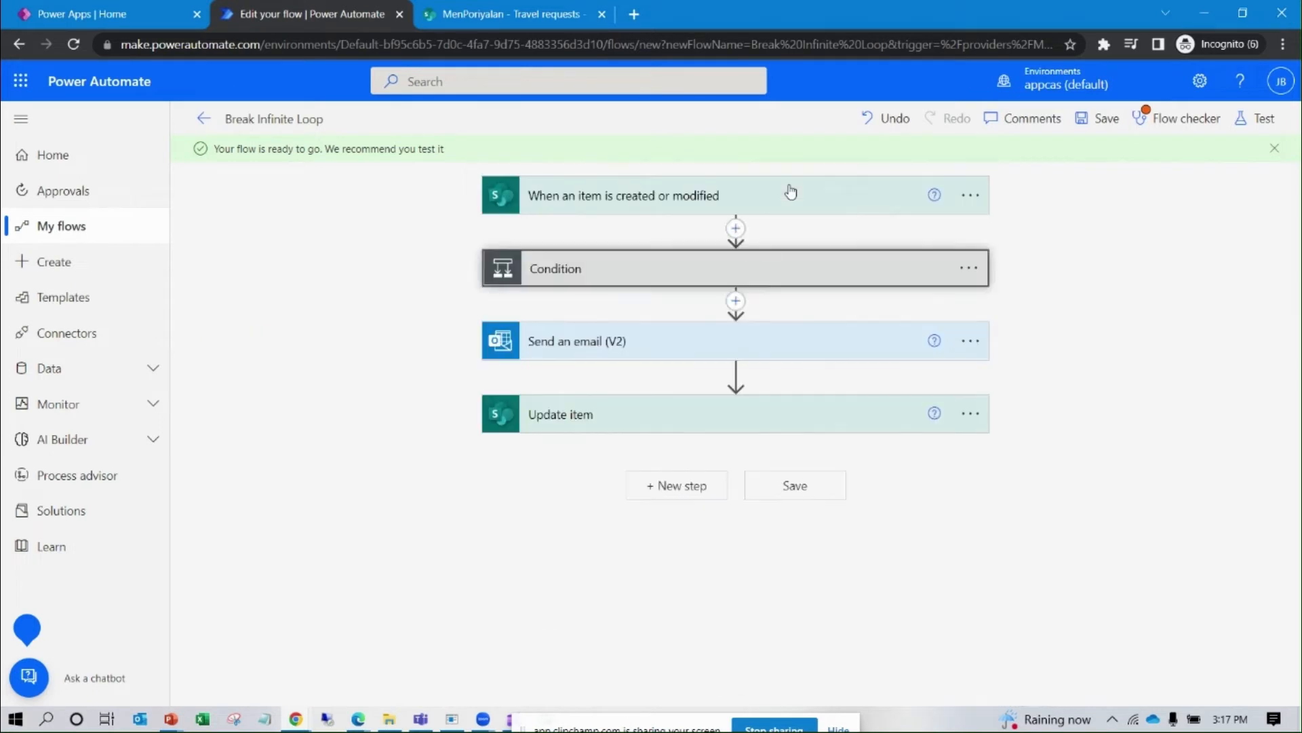
# Move the Send an email (V2) action into the condition's If yes branch and save the flow
pyautogui.click(765, 270)
pyautogui.scroll(-2, 645, 480)
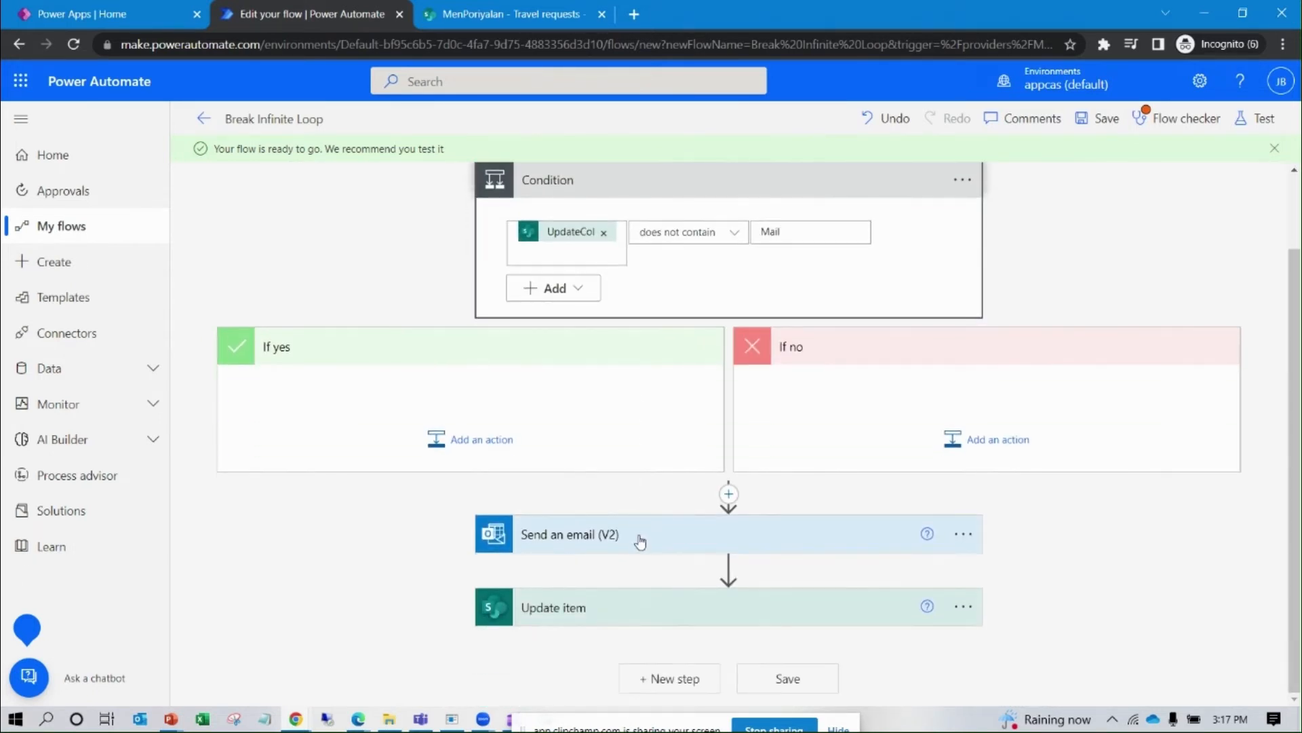
pyautogui.moveTo(641, 543); pyautogui.dragTo(485, 400)
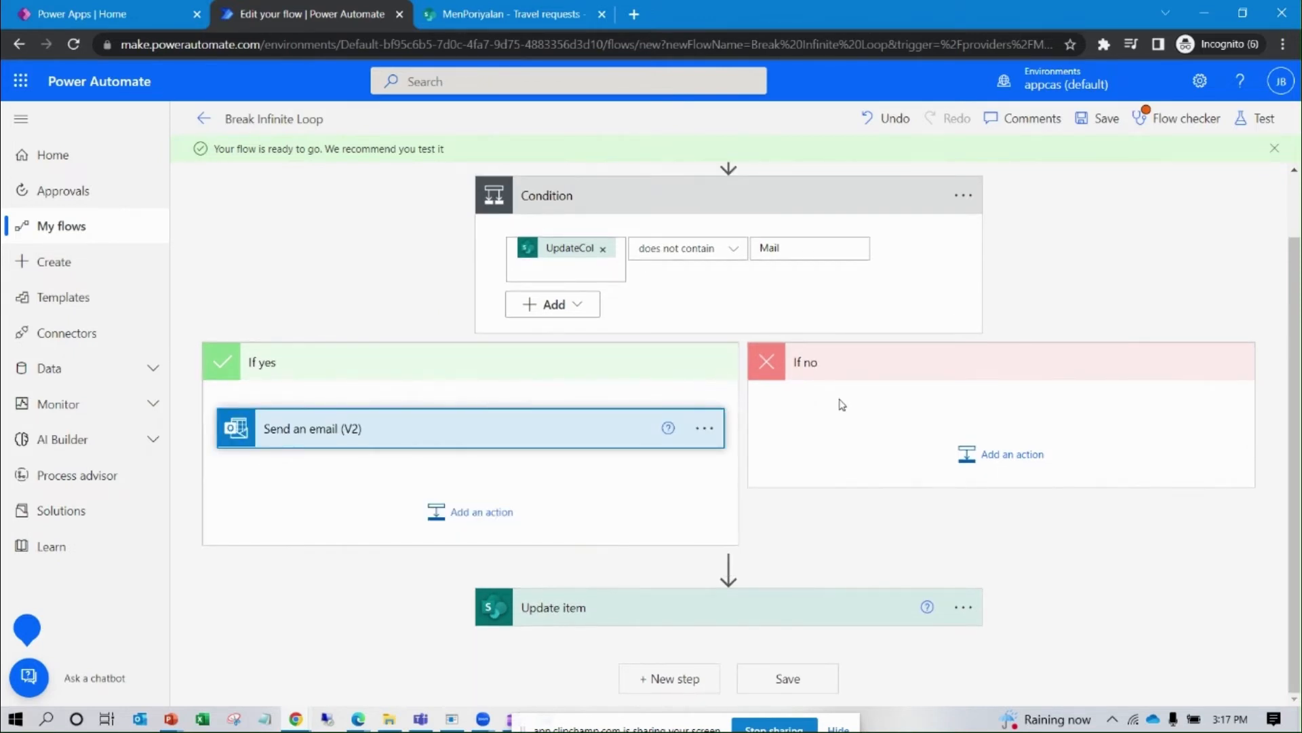
pyautogui.click(1106, 117)
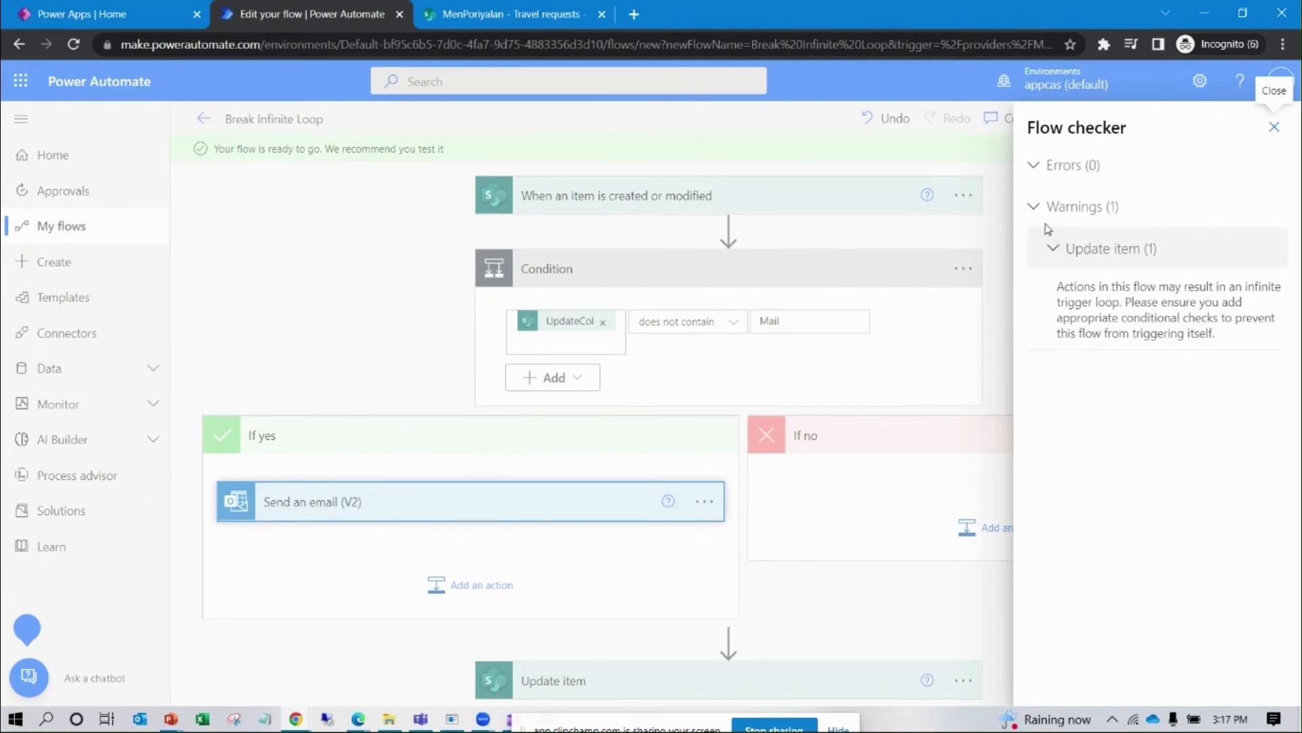
pyautogui.click(1275, 127)
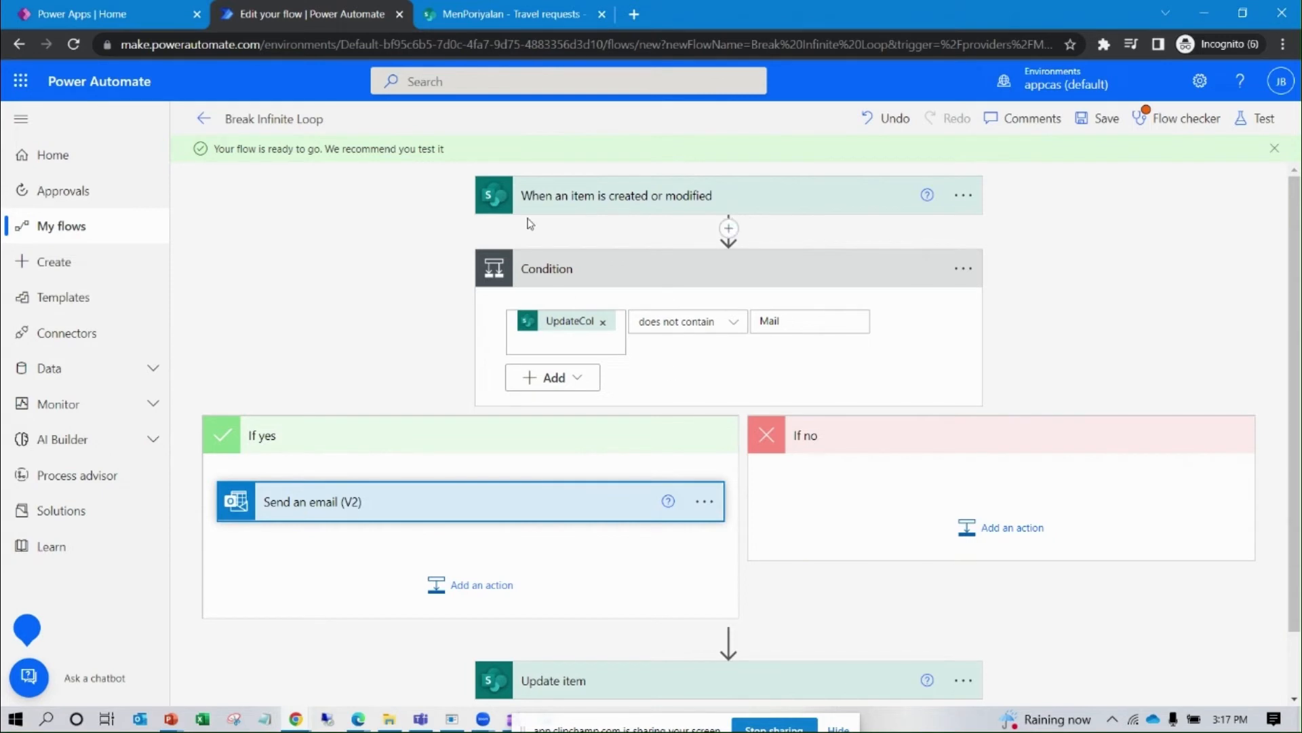
# In the SharePoint Travel requests list, add "2" to the Chennai Seminar item's reason for travel and save the item
pyautogui.click(509, 14)
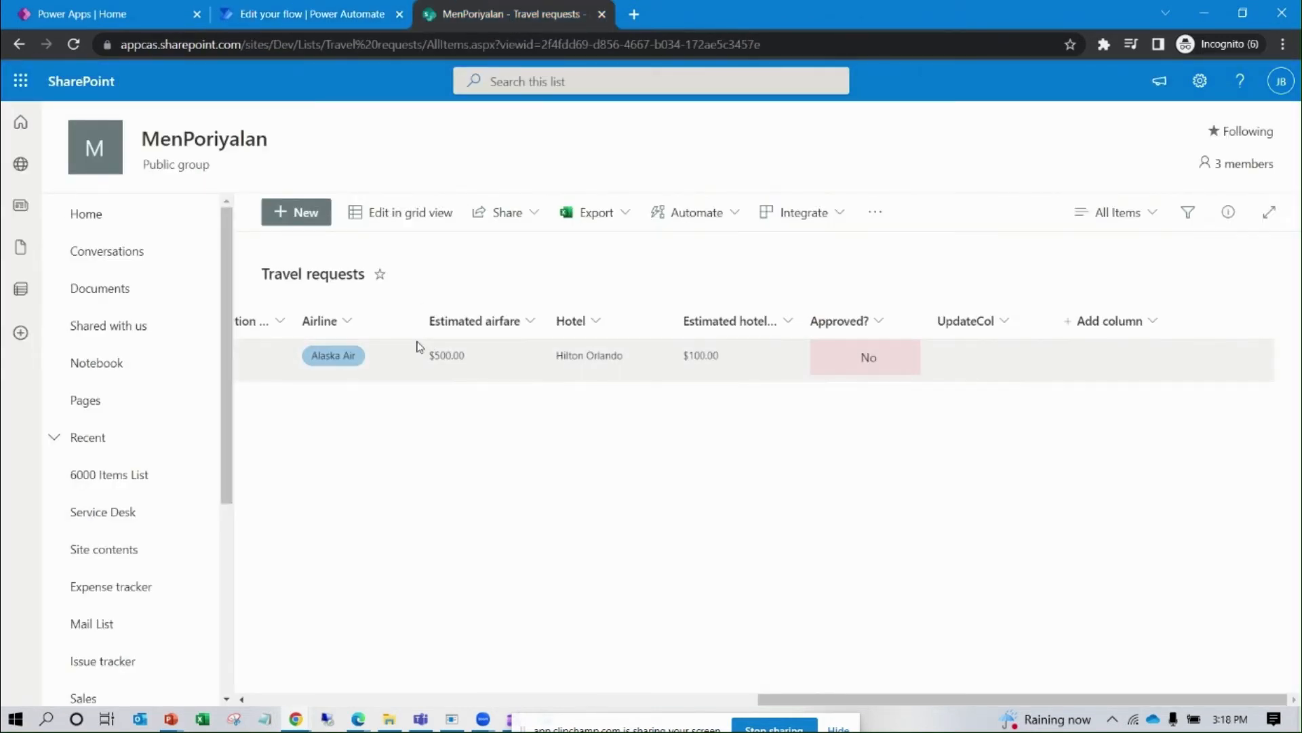
pyautogui.click(395, 352)
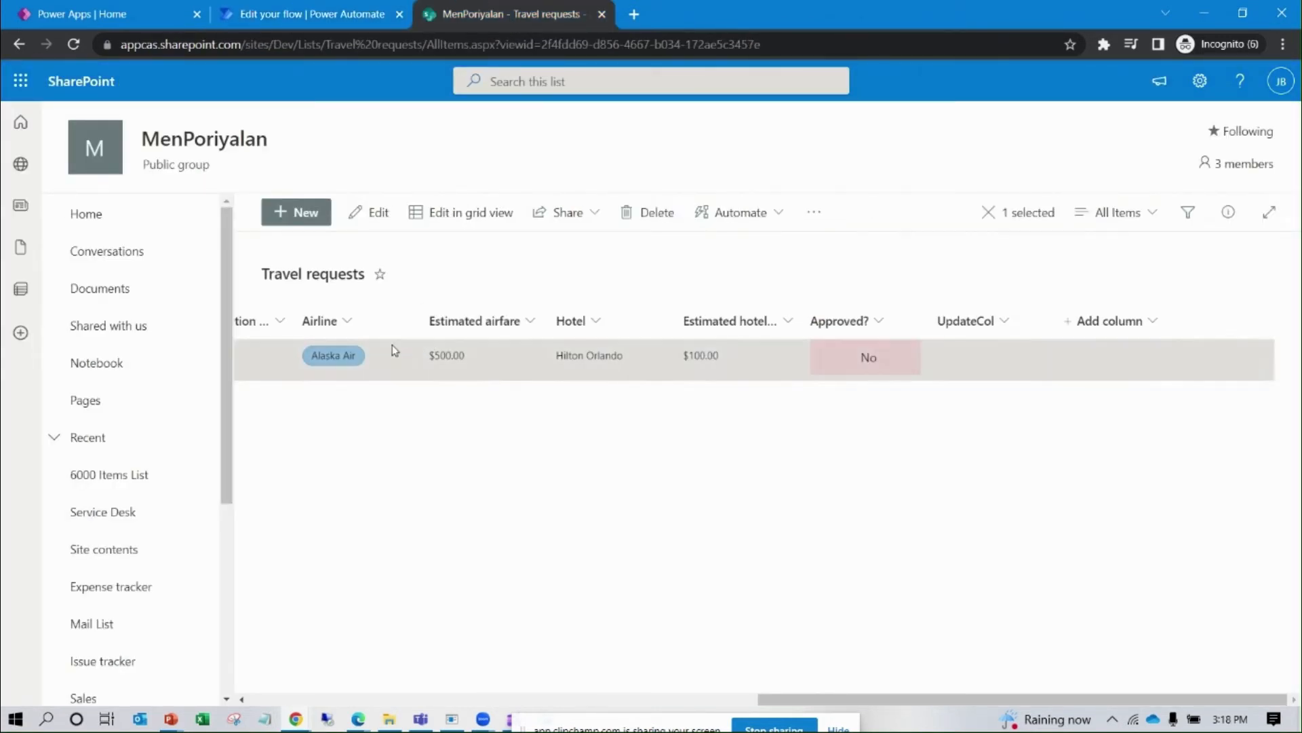
pyautogui.click(375, 216)
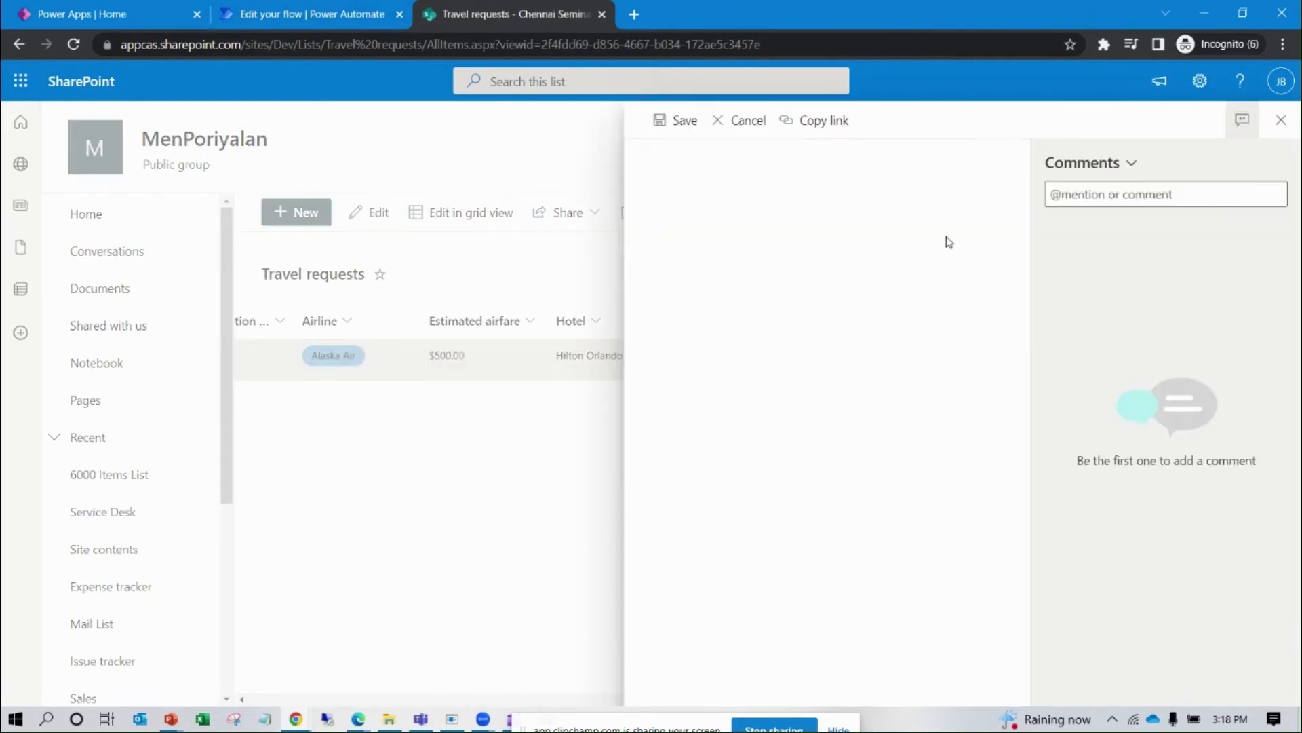
pyautogui.click(727, 310)
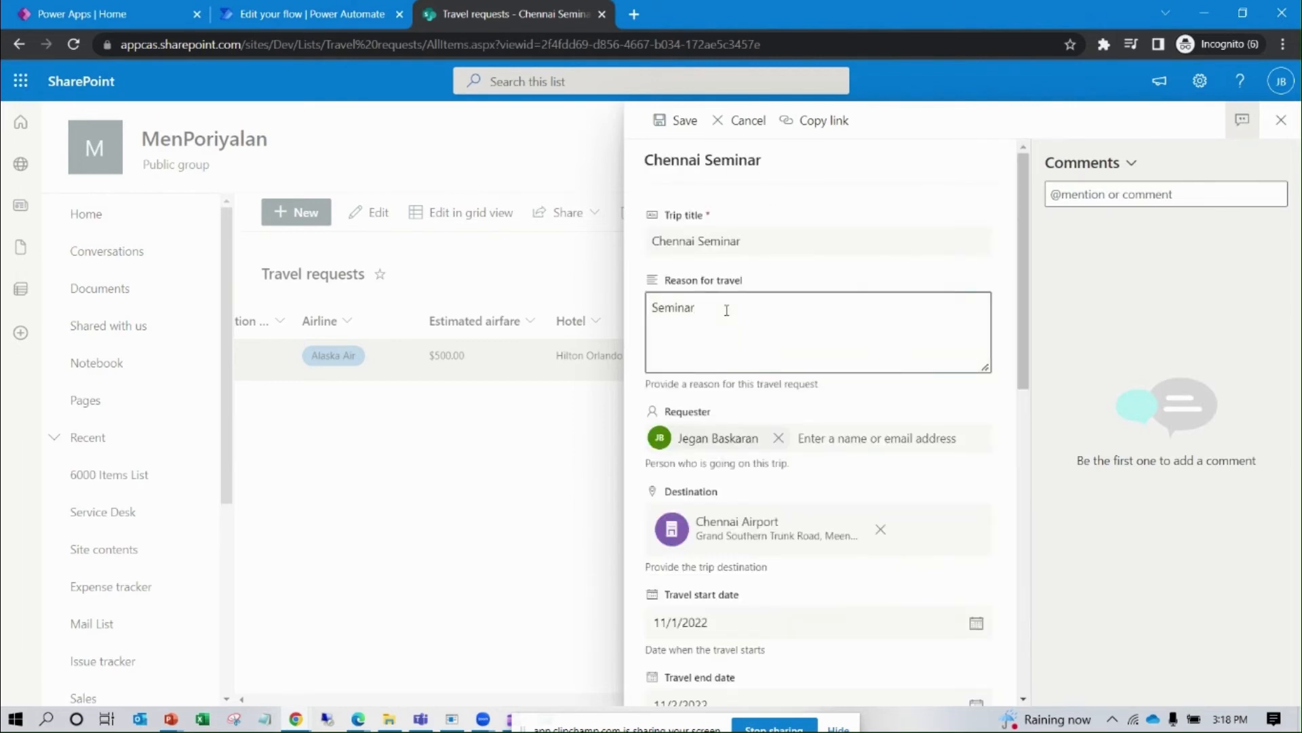
pyautogui.write('2')
pyautogui.click(685, 122)
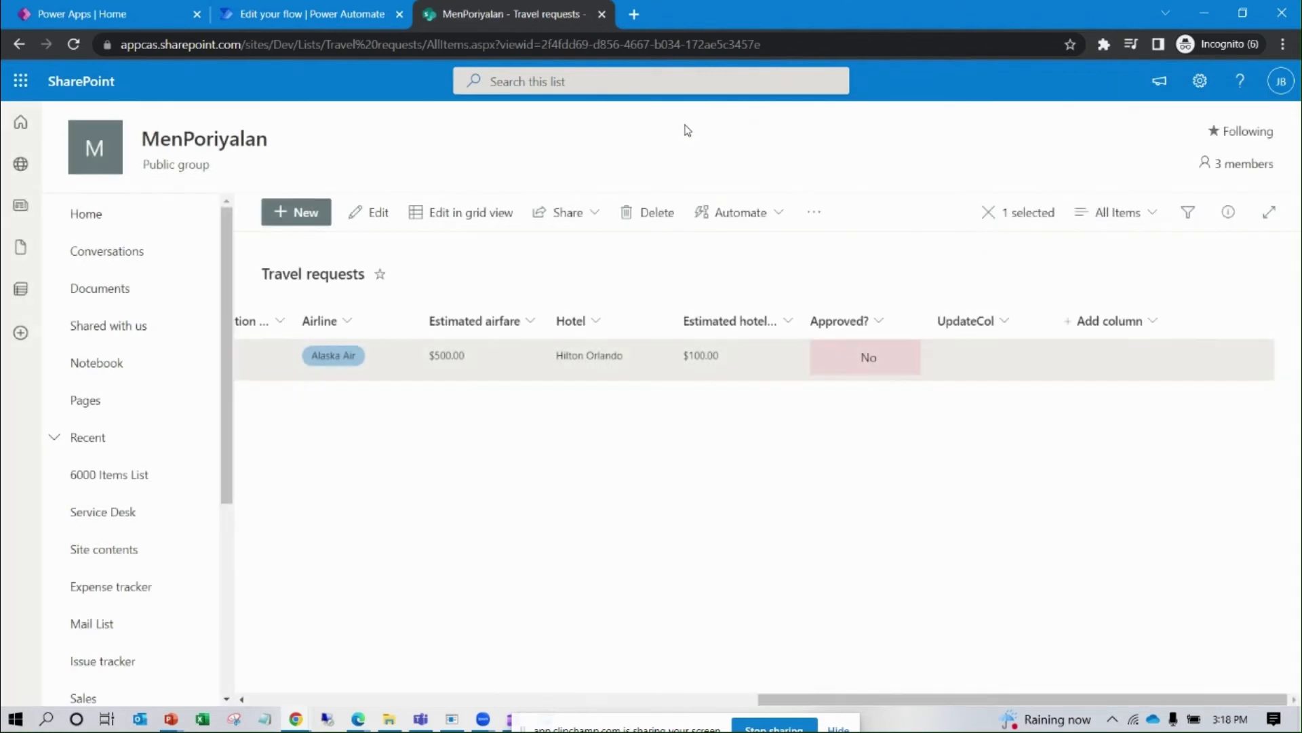
# Return to Power Automate and open the Break Infinite Loop flow's details to check its run history
pyautogui.click(306, 21)
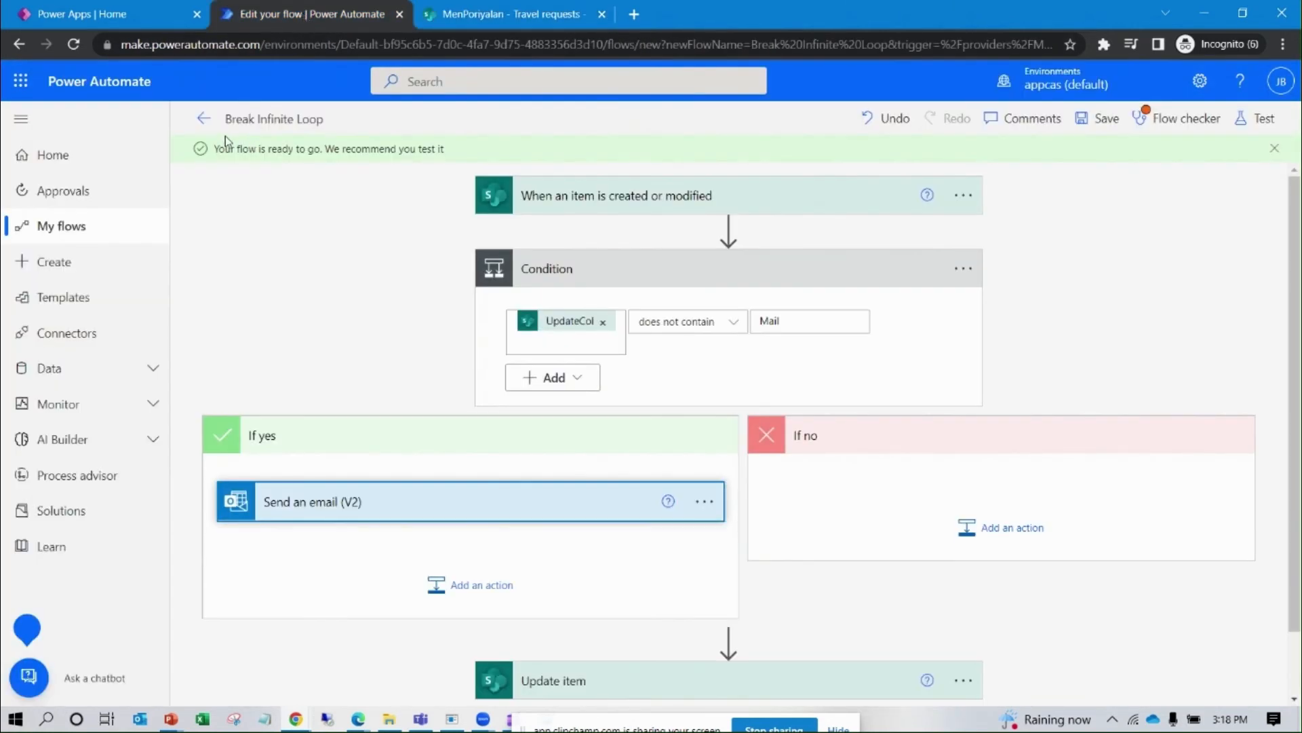
pyautogui.click(80, 228)
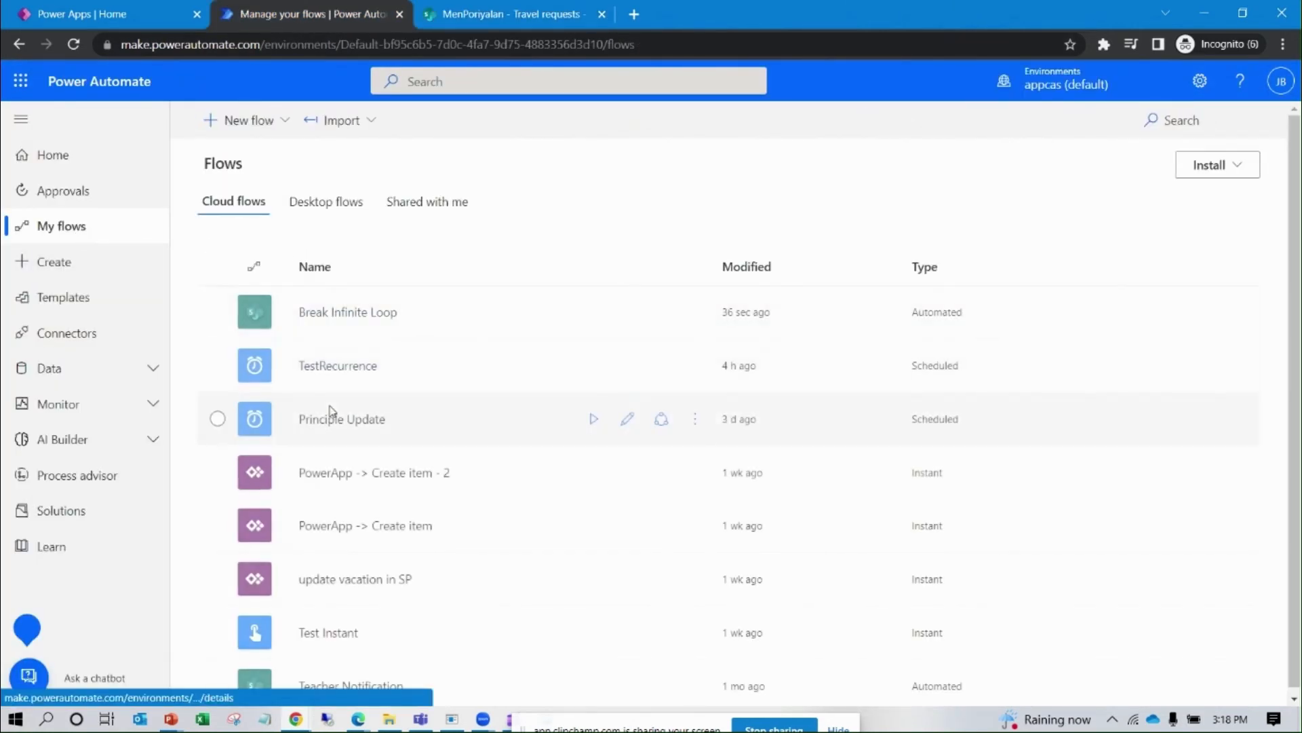
pyautogui.click(341, 313)
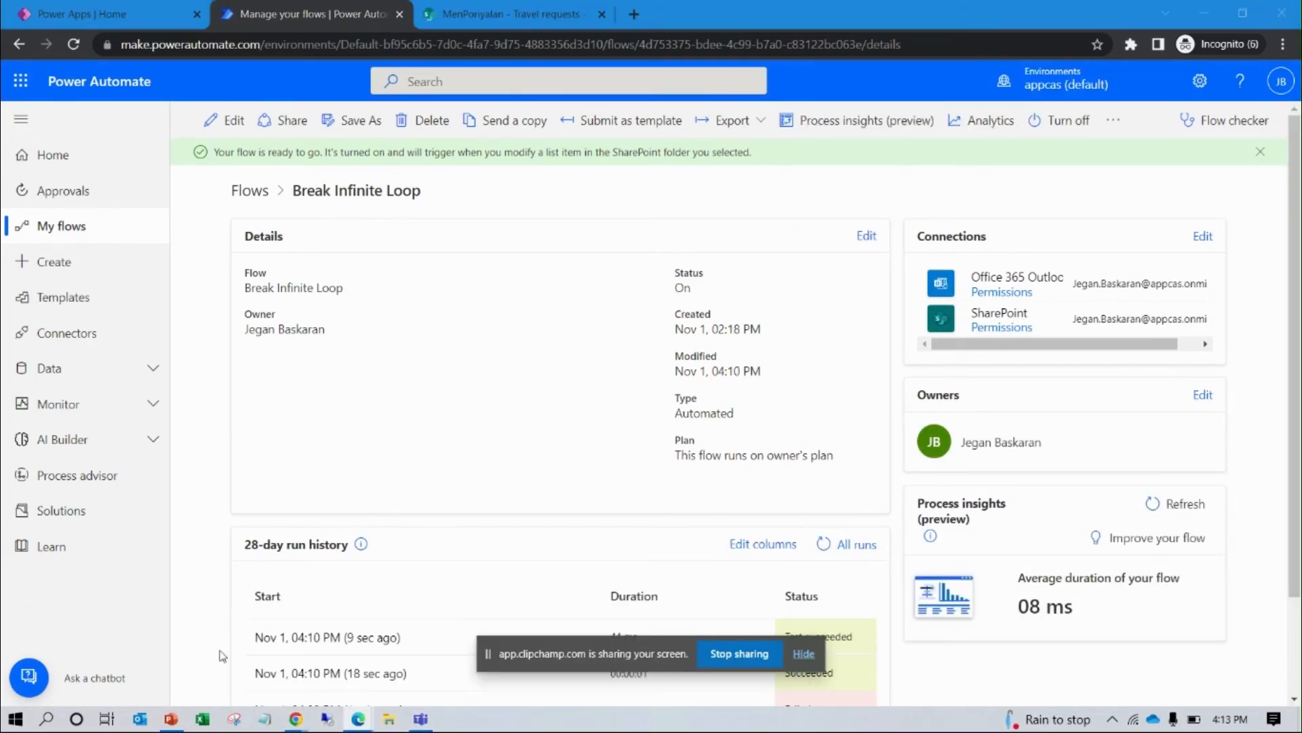
pyautogui.click(739, 654)
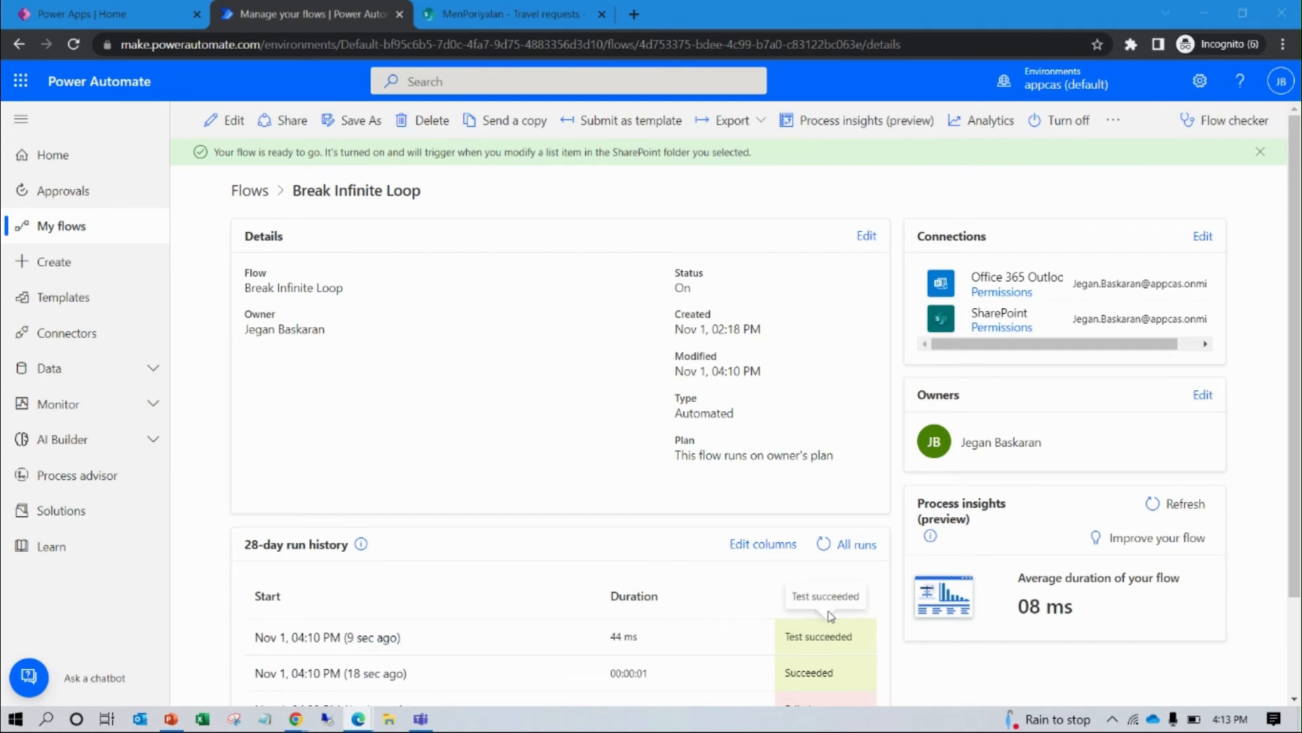
# Check the UpdateCol value in the Travel requests list, and open the Break Infinite Loop flow for editing
pyautogui.click(508, 13)
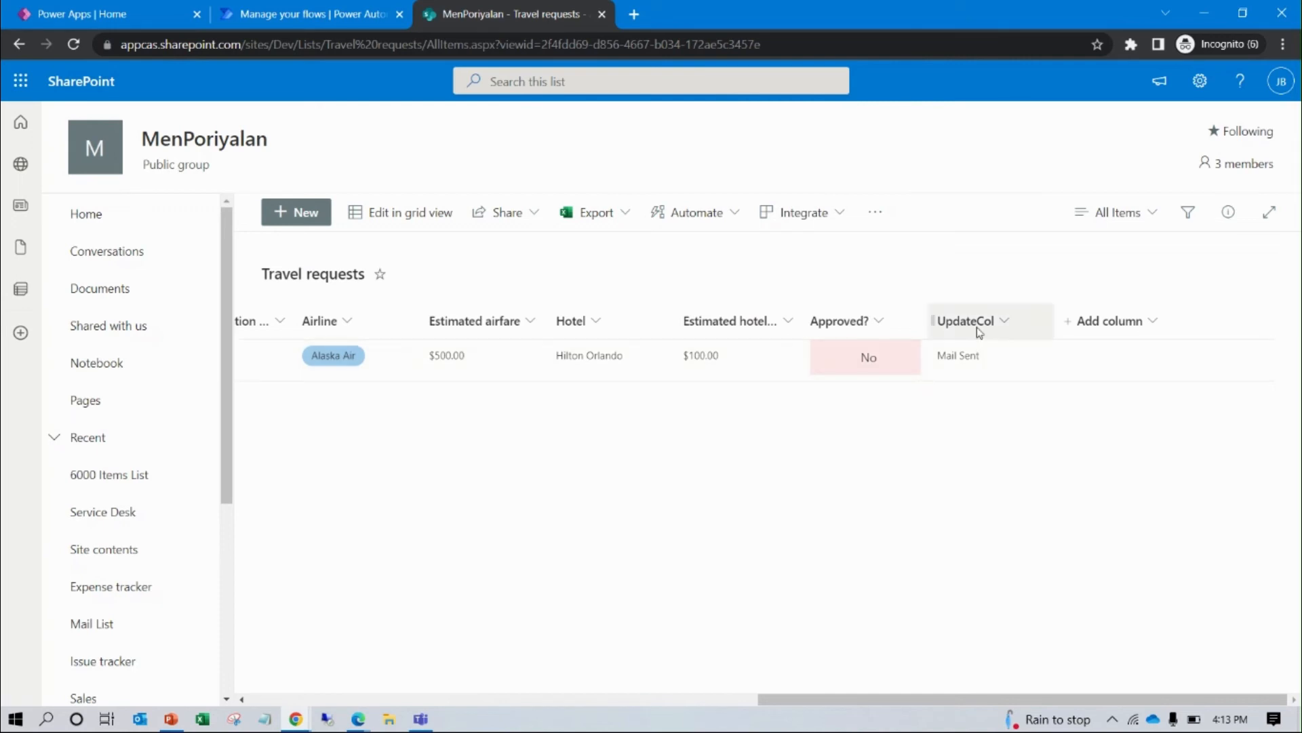
pyautogui.click(328, 19)
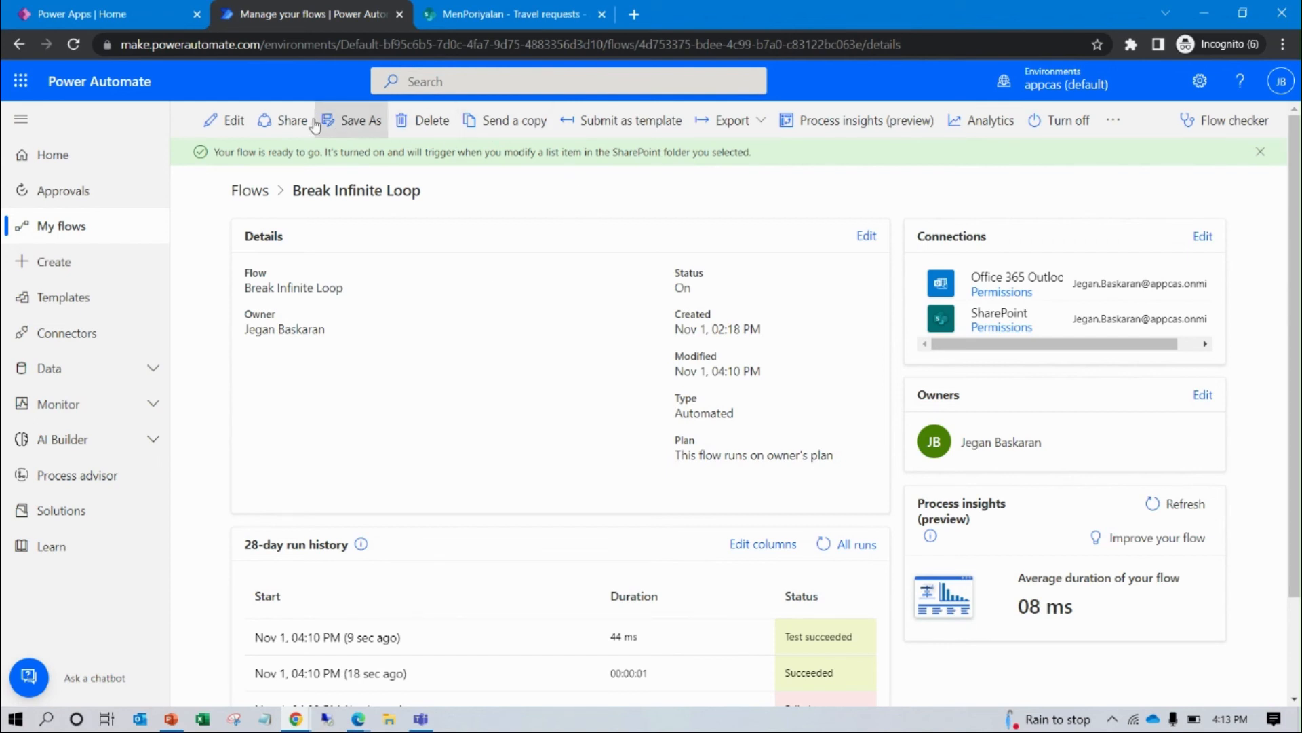
pyautogui.click(234, 122)
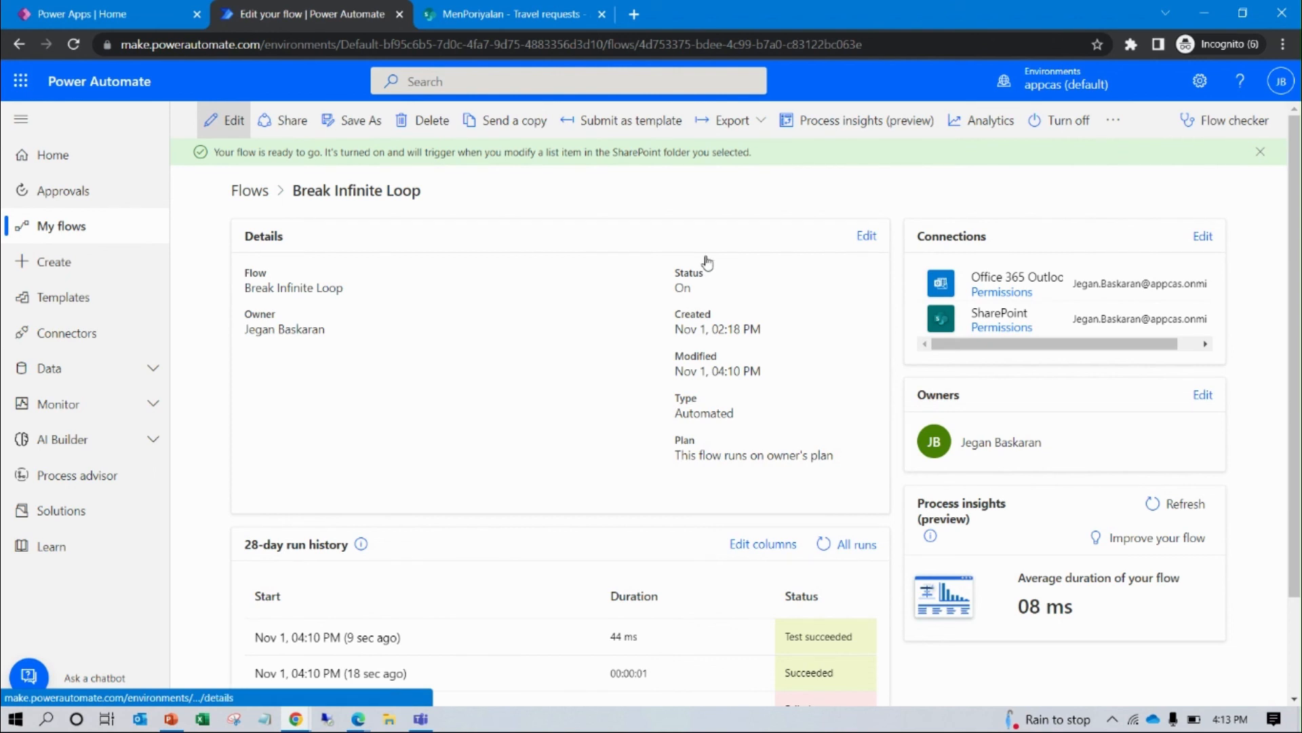